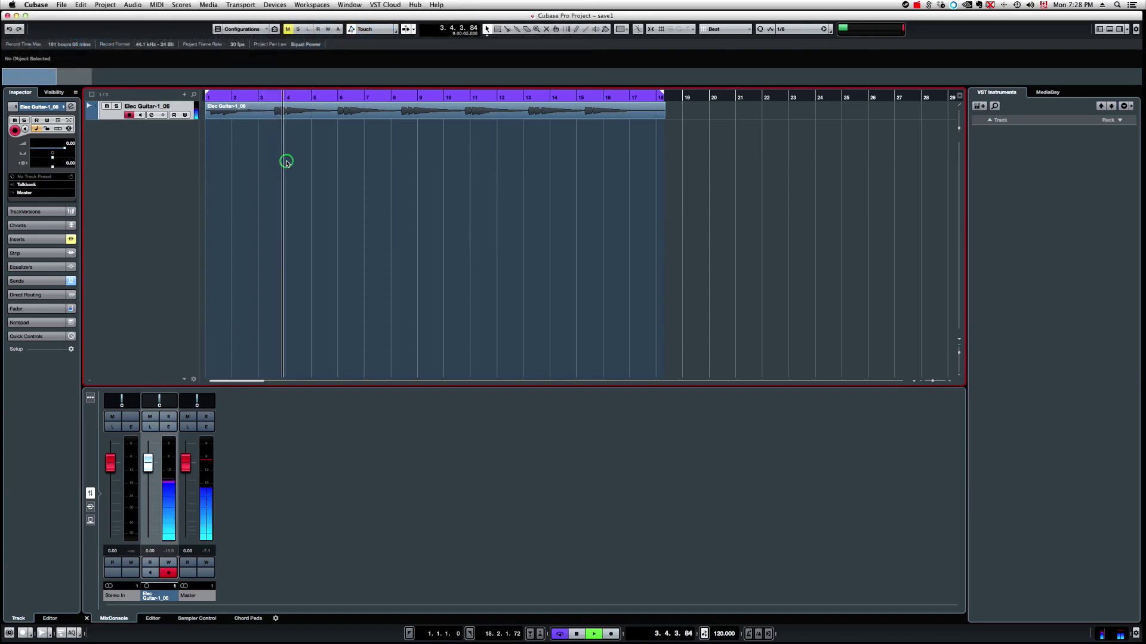
Stop playback of the Elec Guitar-1_06 track so the transport returns to bar 1
key("space")
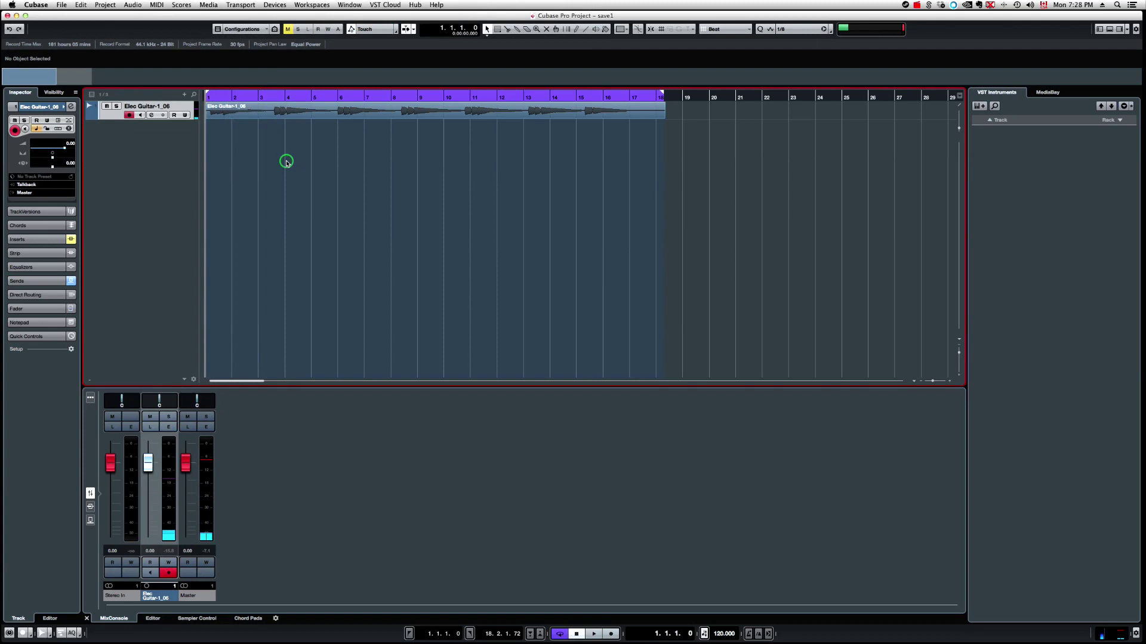
Load Reverb > RVerb Mono/Stereo into the guitar channel's first insert slot in the MixConsole
left_click(90, 512)
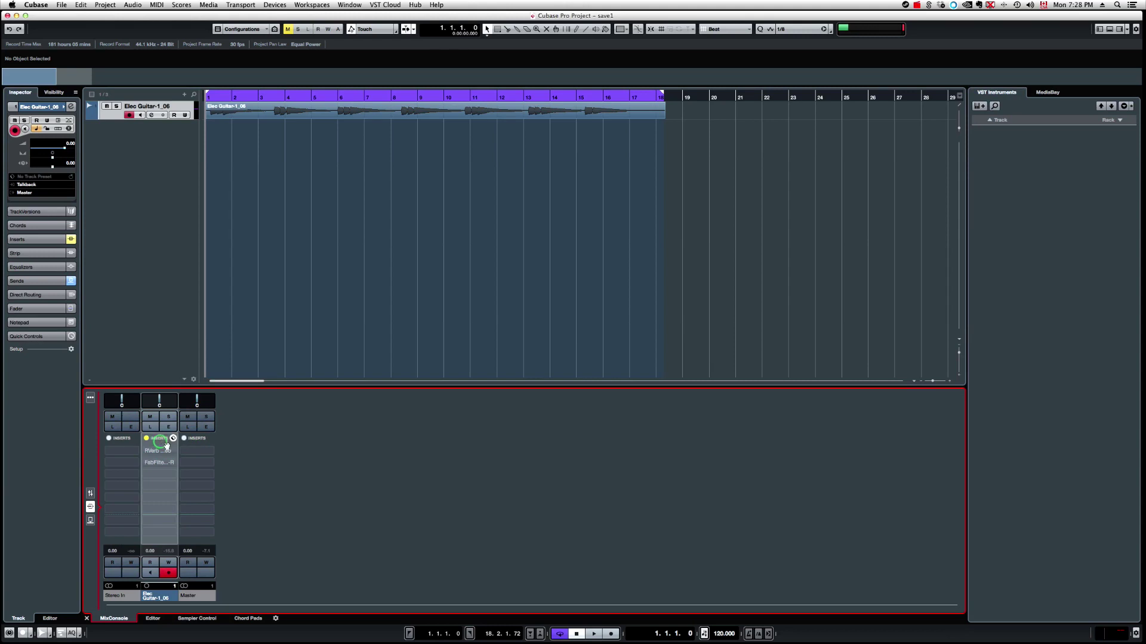
left_click(173, 451)
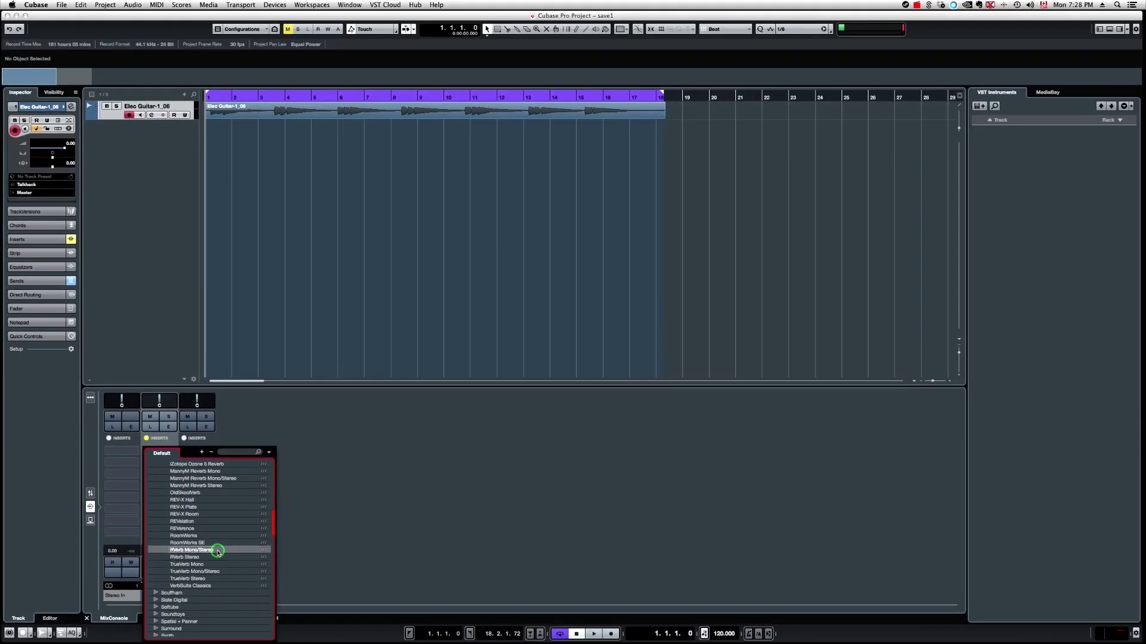
left_click(333, 503)
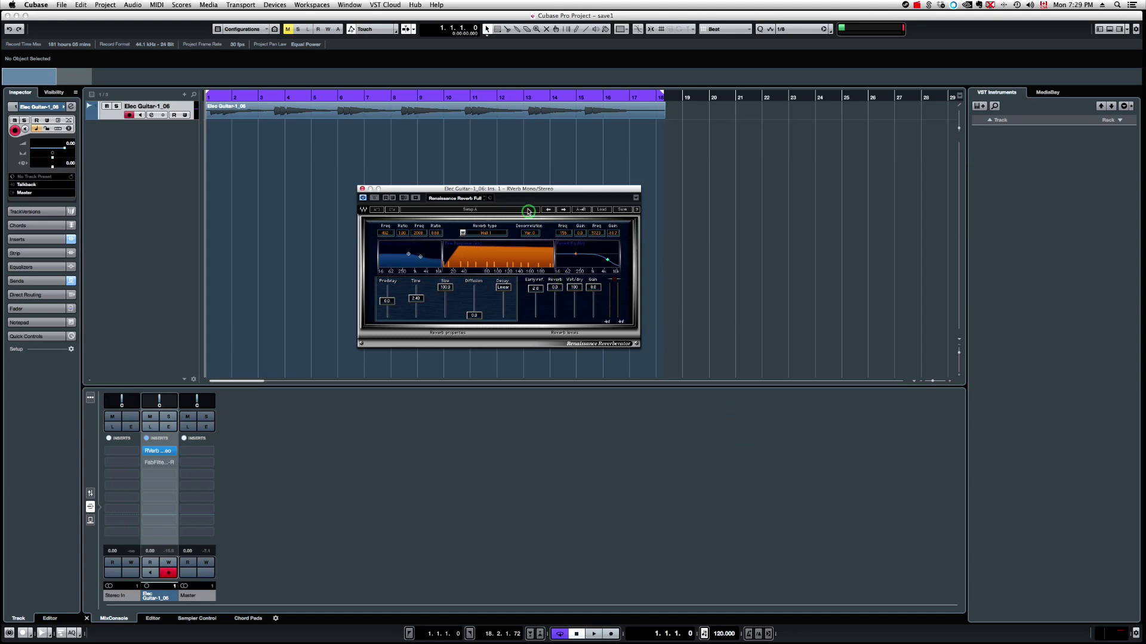
Audition the guitar through RVerb while lowering its Wet/Dry fader to about 50
left_click_drag(516, 190, 486, 171)
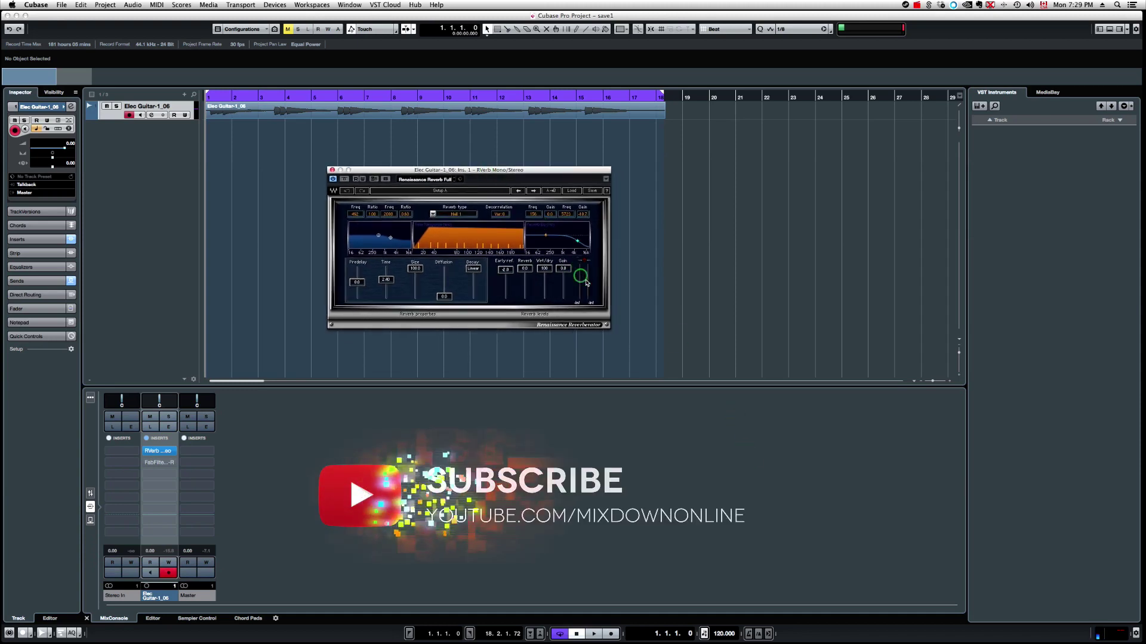
left_click_drag(544, 263, 545, 270)
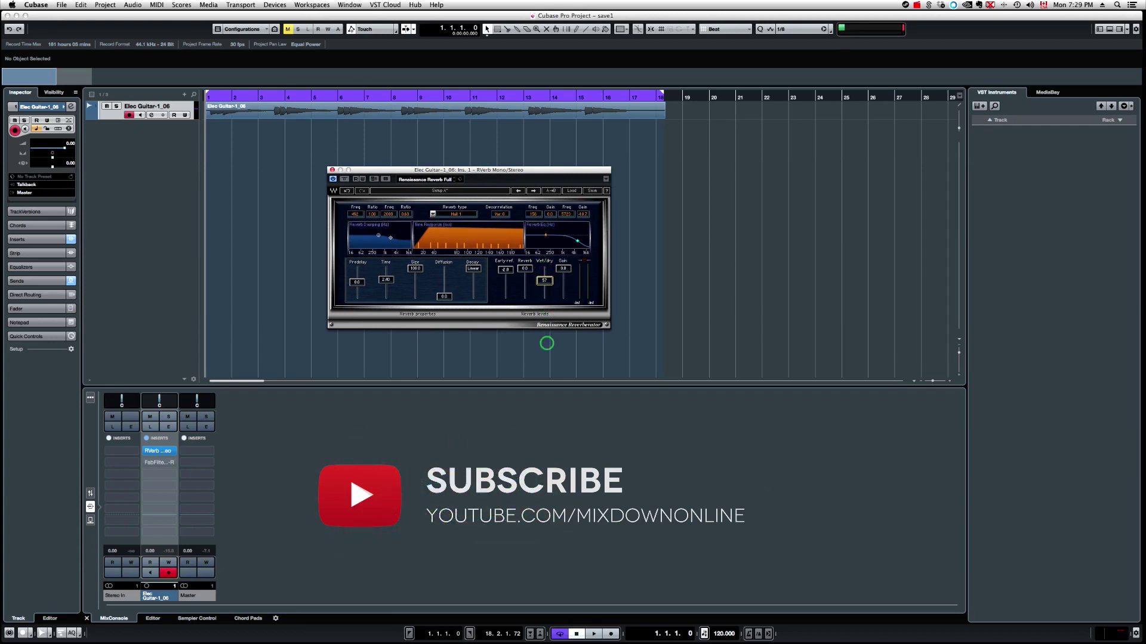
key("space")
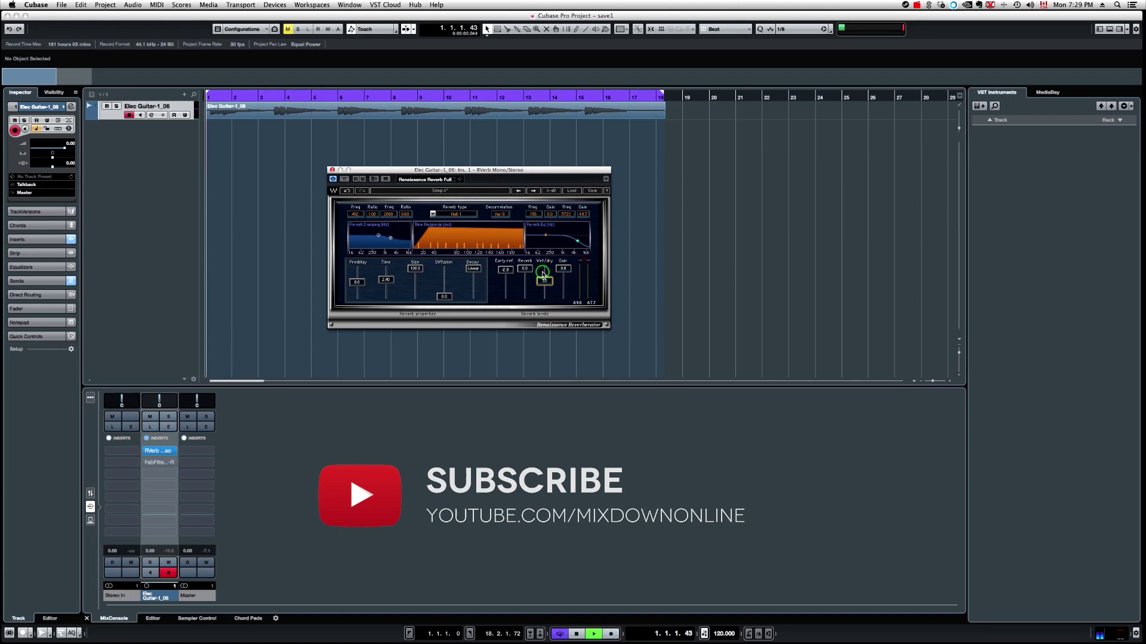
left_click_drag(545, 281, 547, 285)
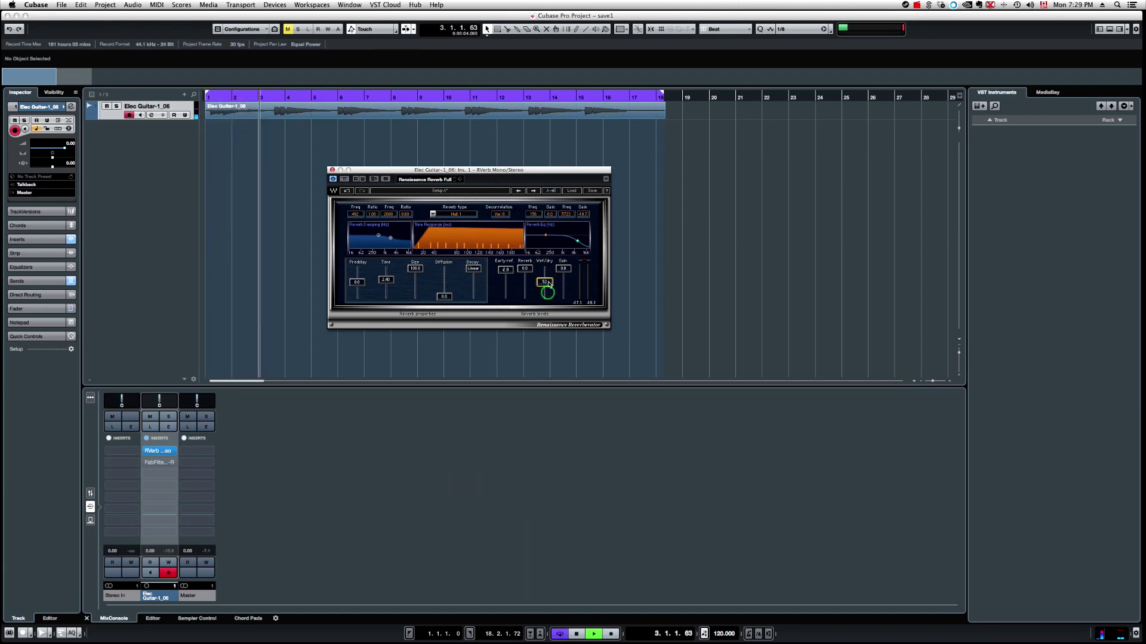
left_click_drag(548, 284, 545, 283)
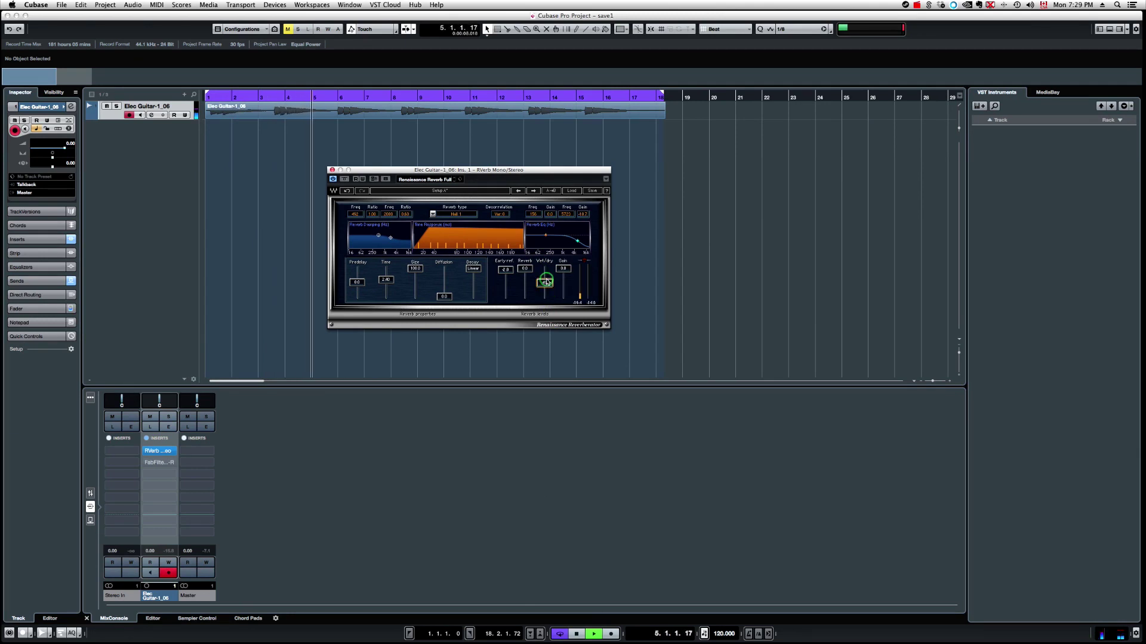
key("space")
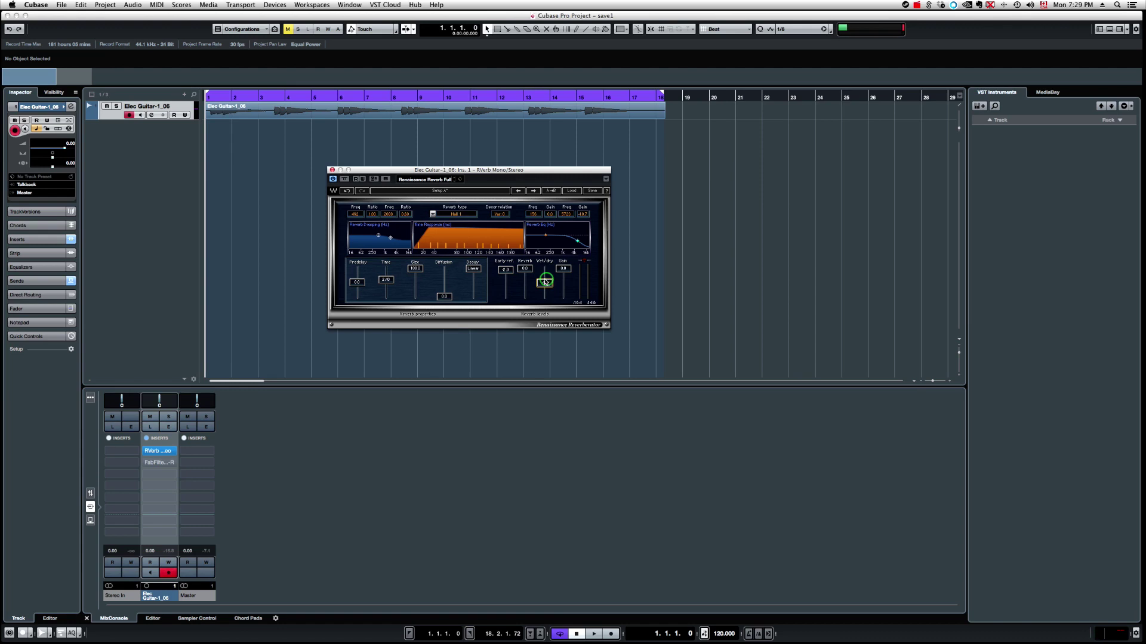
Load FabFilter Pro-R on the guitar's second insert and open its editor
left_click(157, 463)
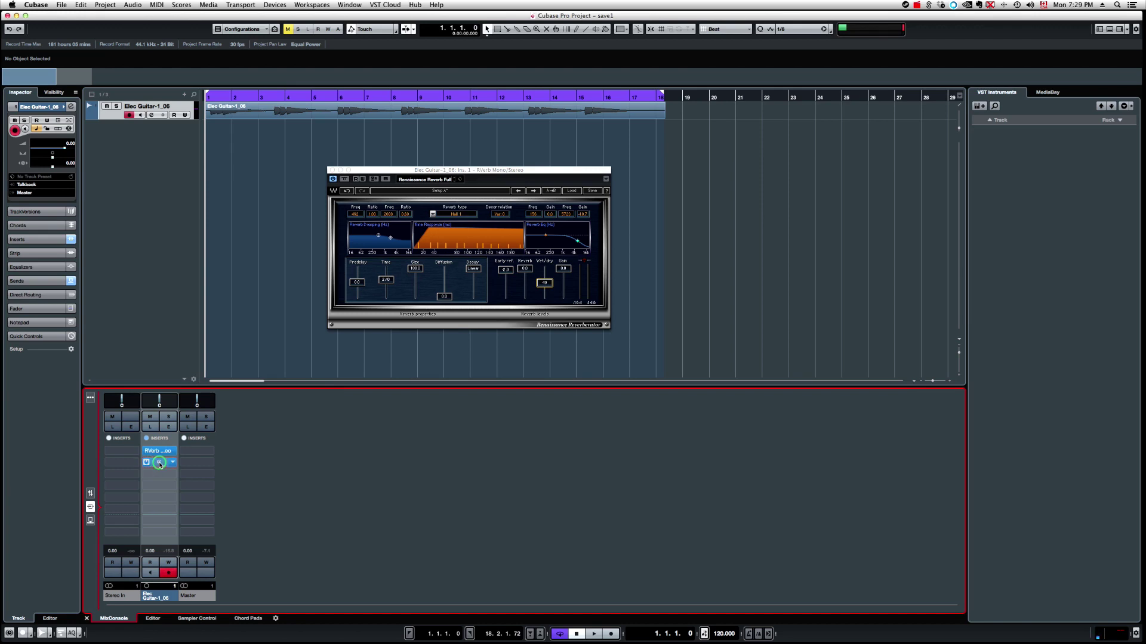
left_click(284, 448)
left_click(728, 151)
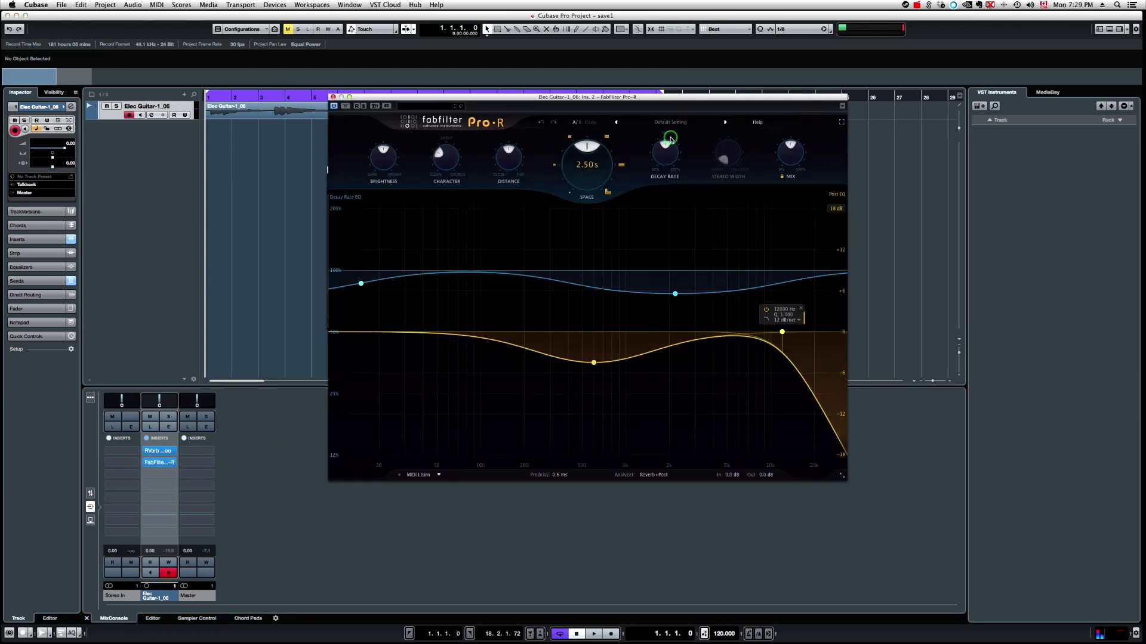
left_click(347, 182)
left_click(171, 465)
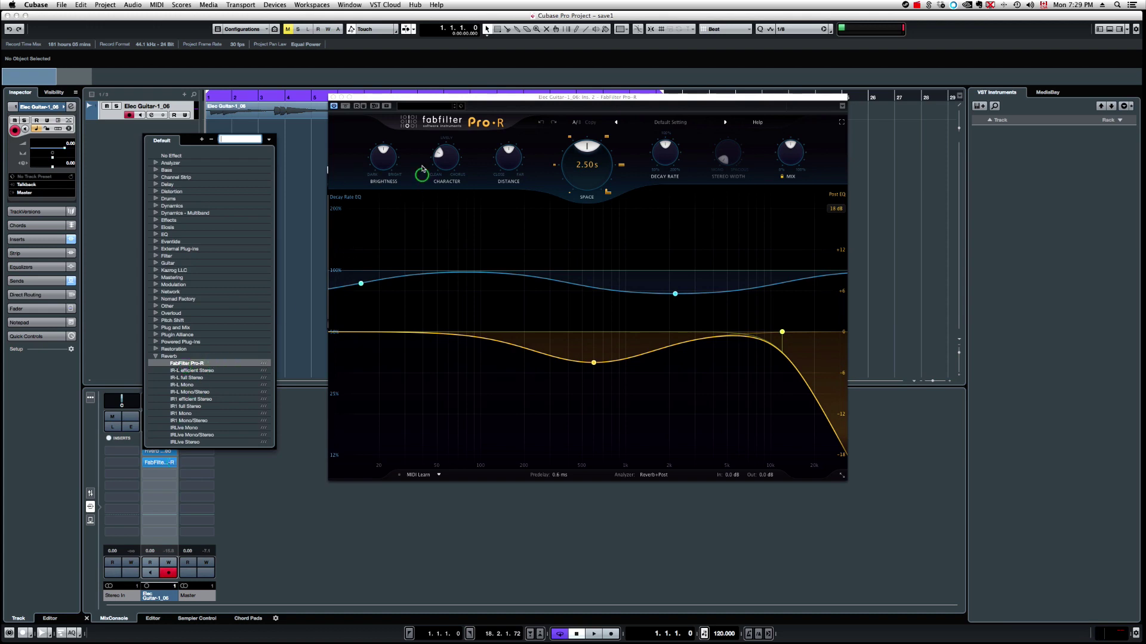
left_click(449, 98)
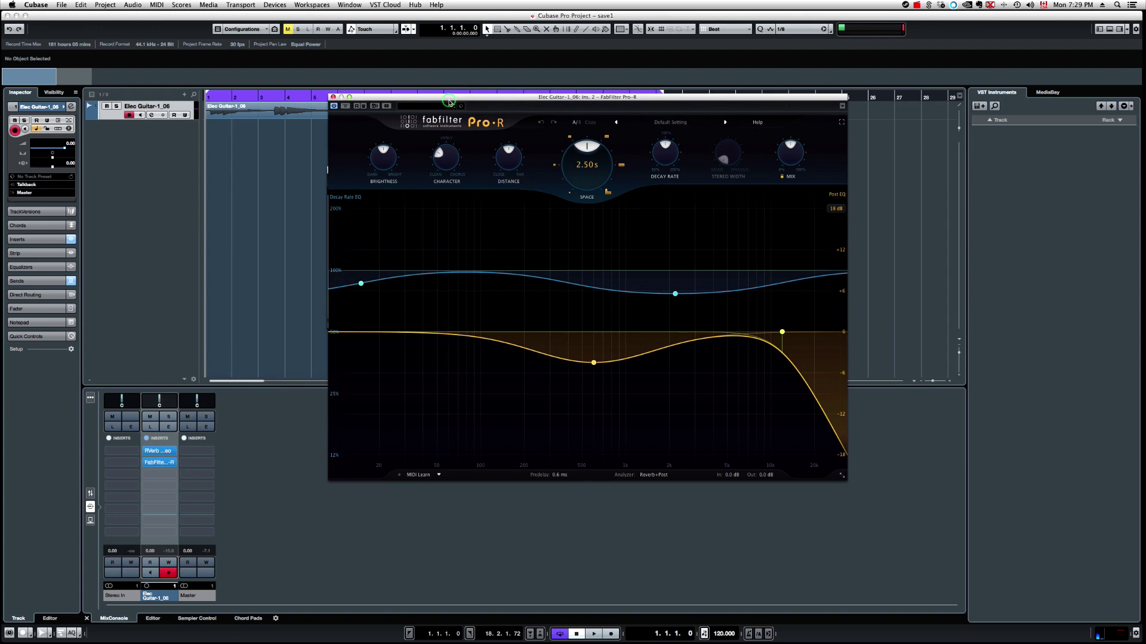
Play the track and scroll Pro-R's Mix knob to about 52%, then stop
key("space")
left_click_drag(790, 153, 790, 151)
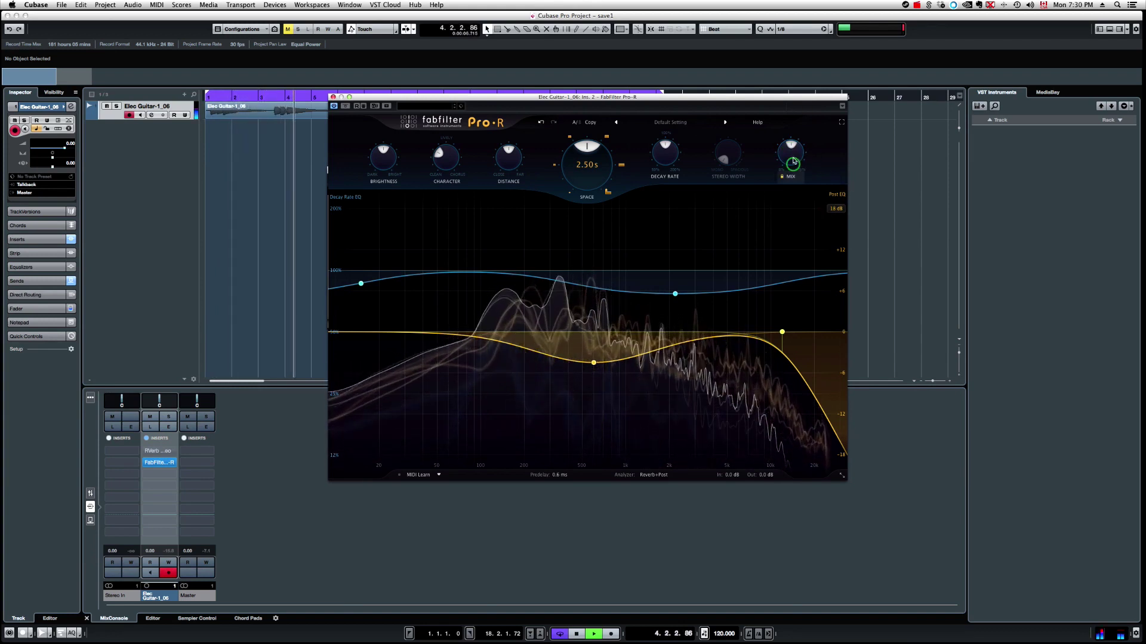
mouse_move(792, 156)
scroll(793, 155, "down", 10)
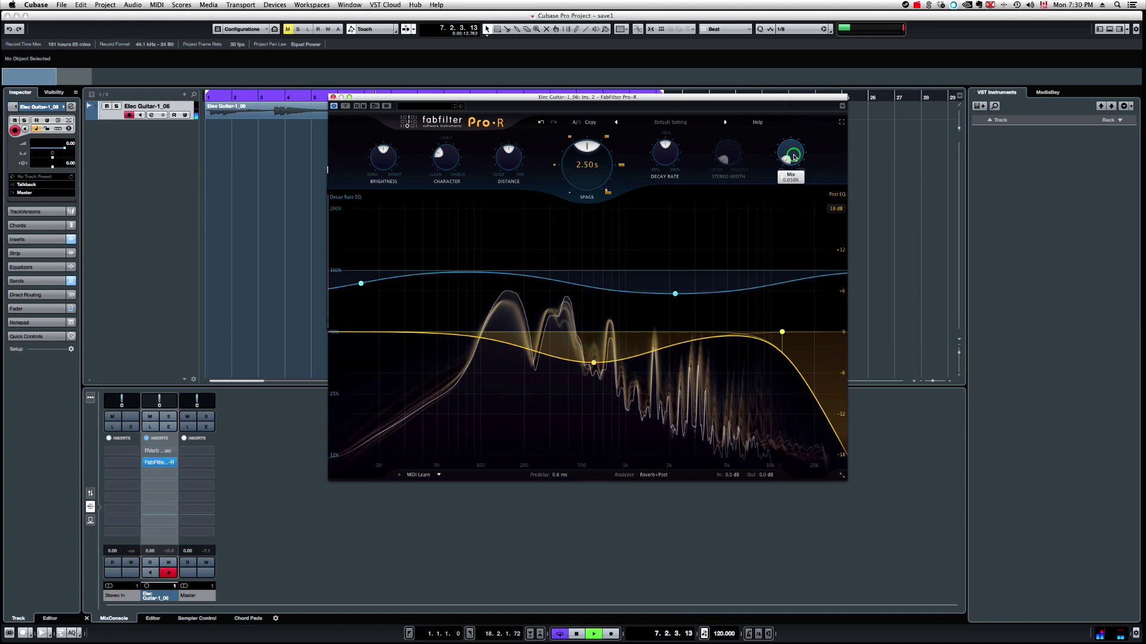
scroll(793, 156, "up", 10)
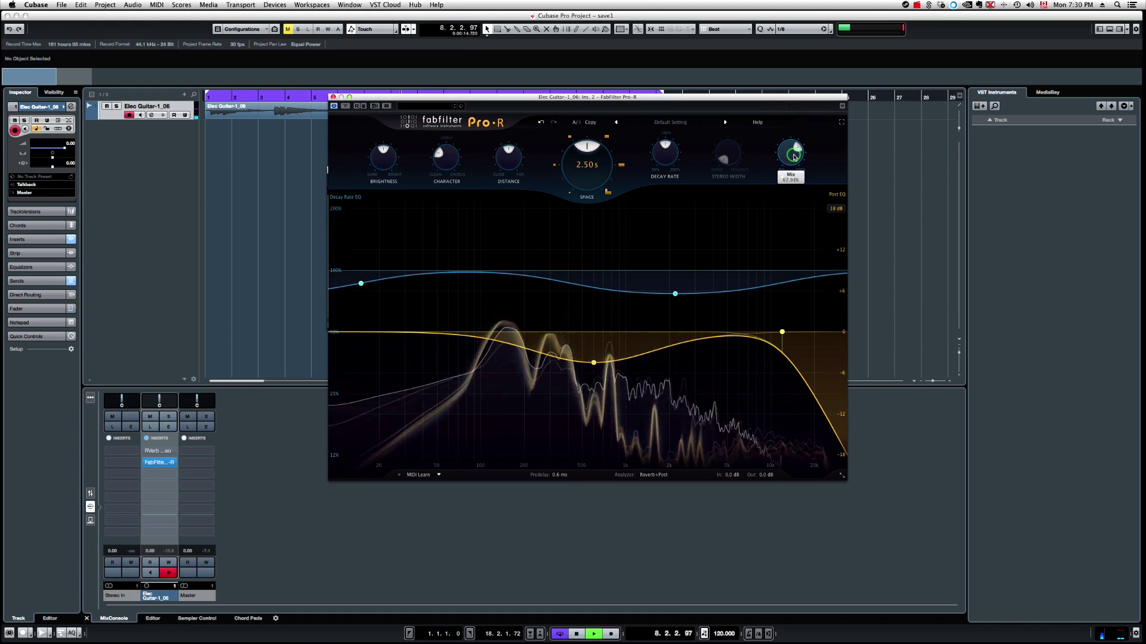
scroll(794, 156, "down", 1)
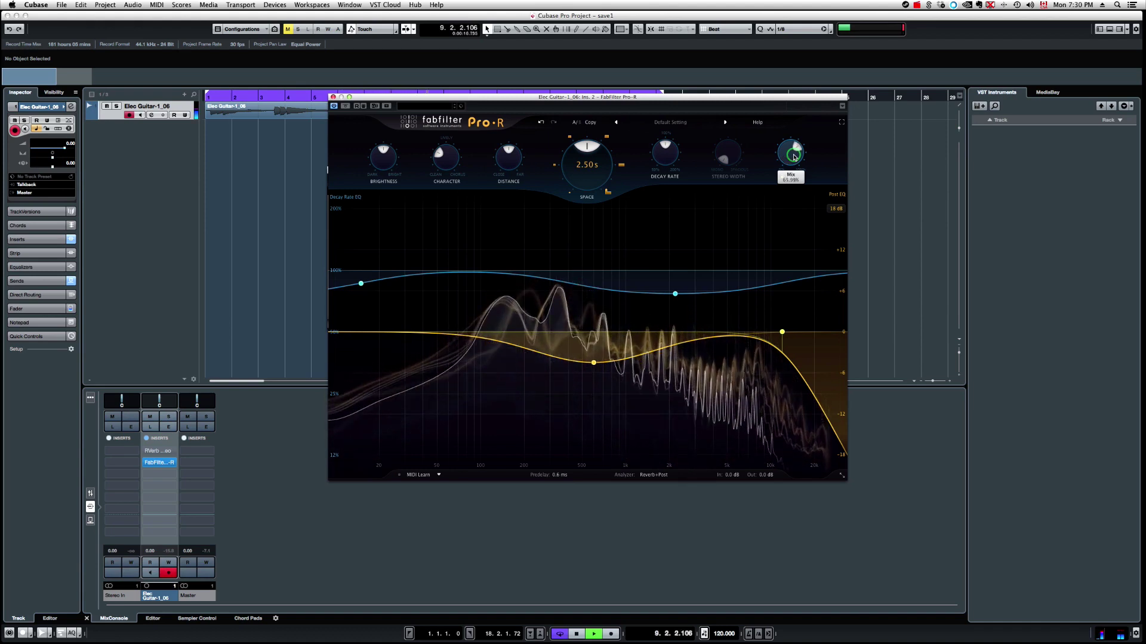
scroll(793, 156, "down", 2)
key("space")
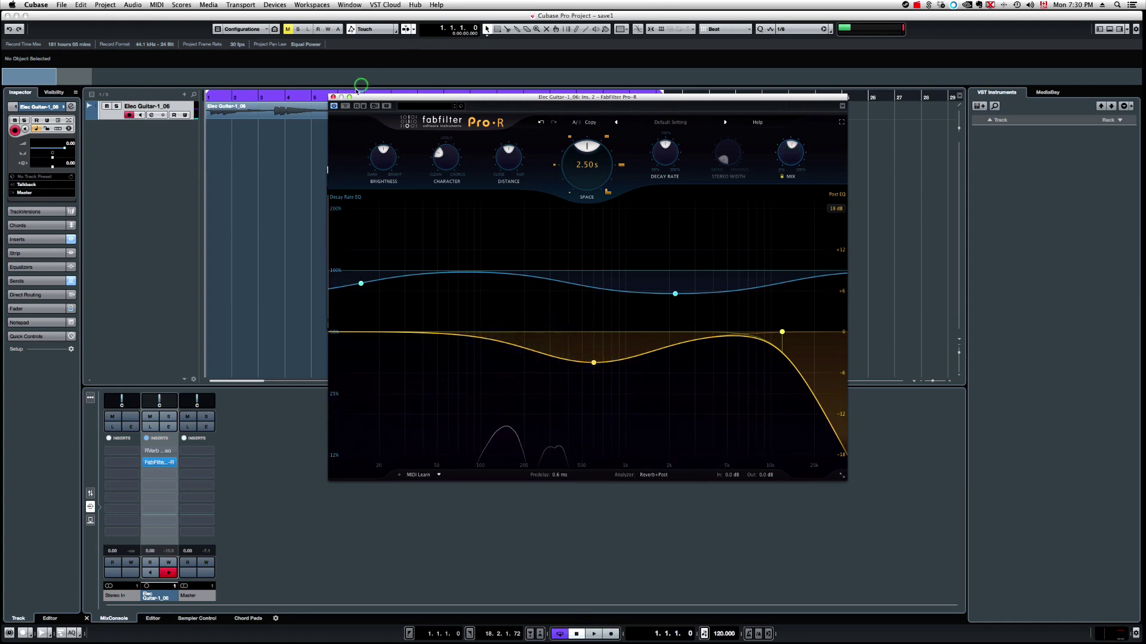
Close the Pro-R and RVerb editors, then unhide and select the Fx channel track
left_click(332, 97)
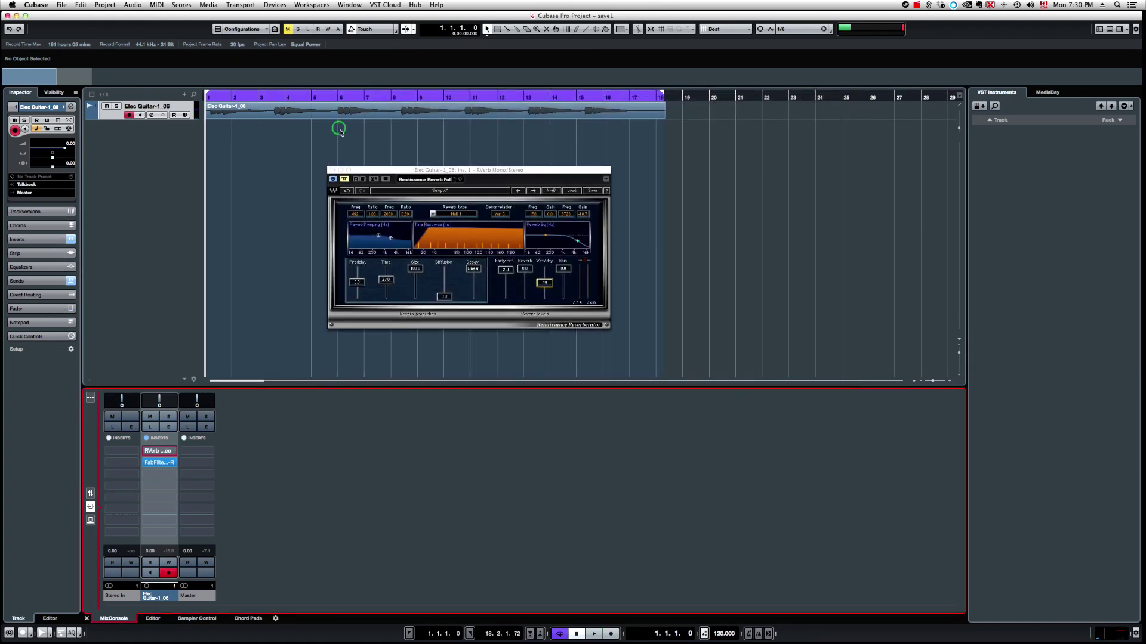
left_click(333, 171)
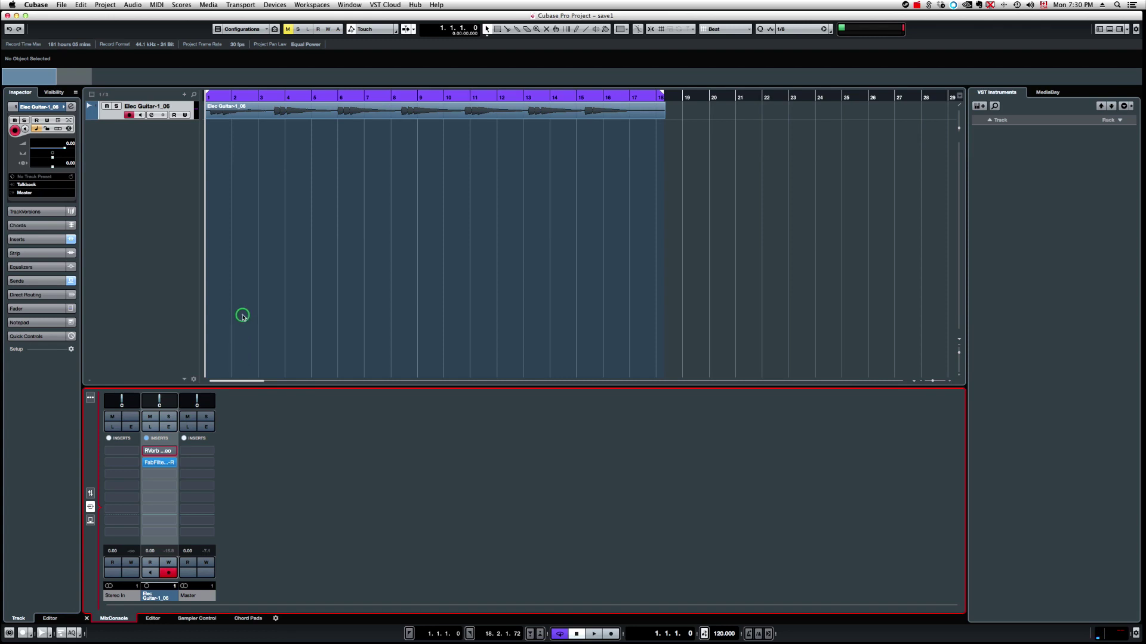
left_click(57, 91)
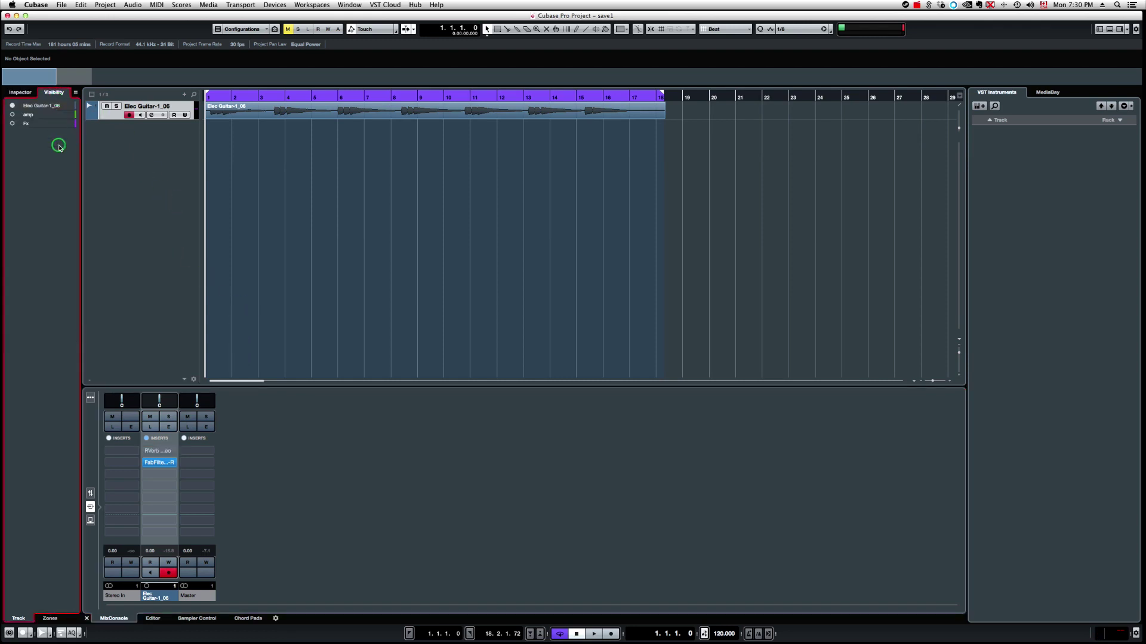
left_click(12, 123)
left_click(166, 180)
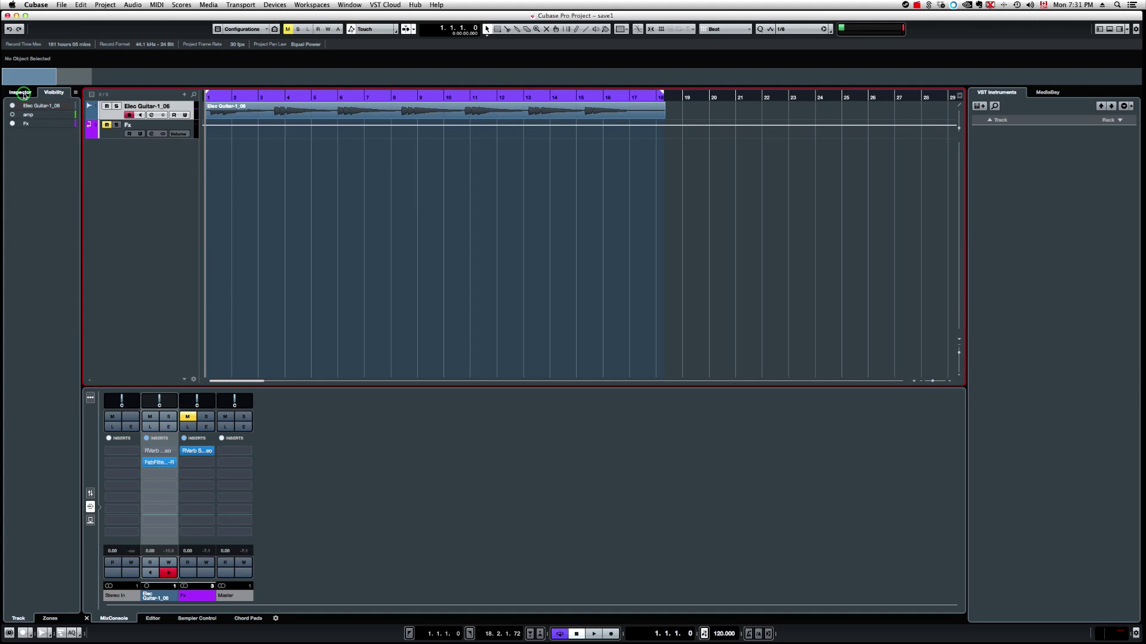
left_click(151, 146)
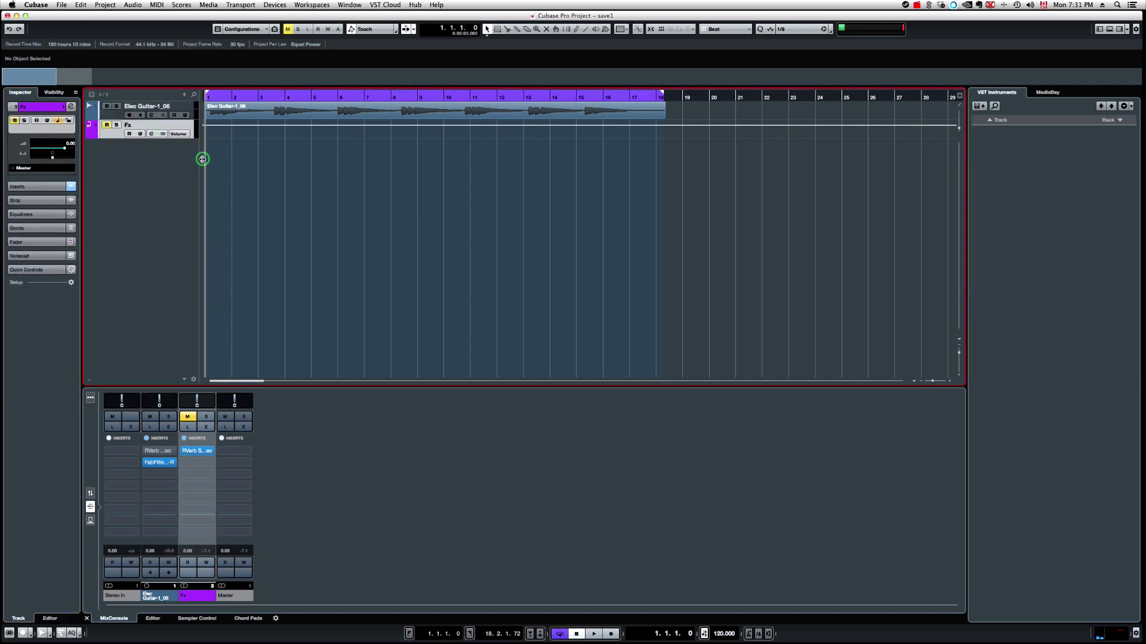
Bypass the guitar channel's inserts and switch the MixConsole racks to Sends
left_click(147, 438)
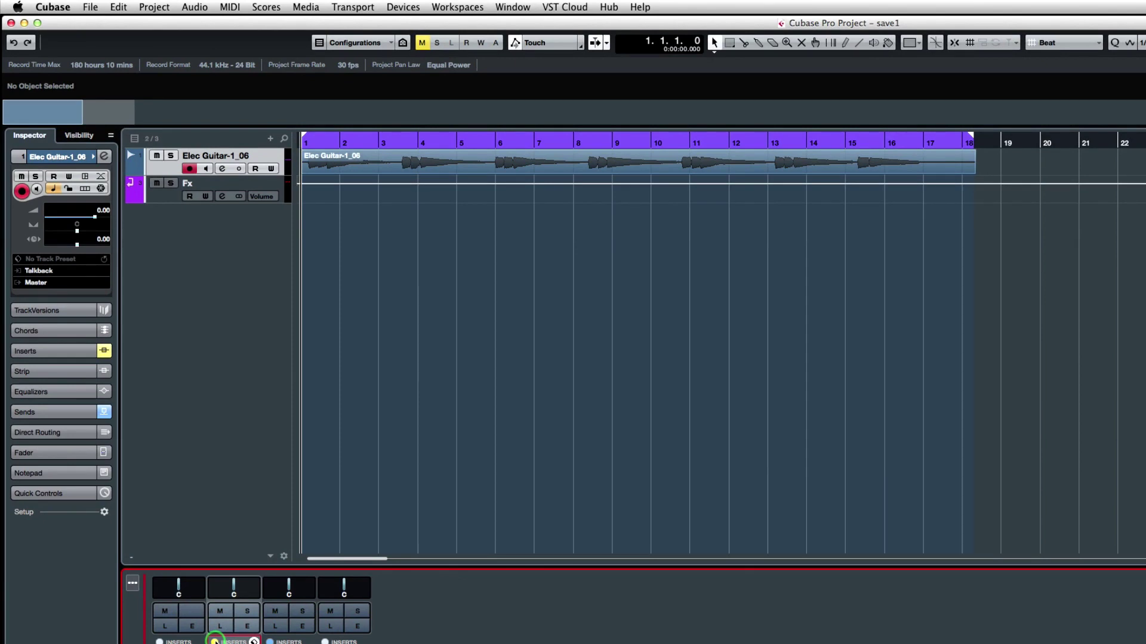
left_click(224, 316)
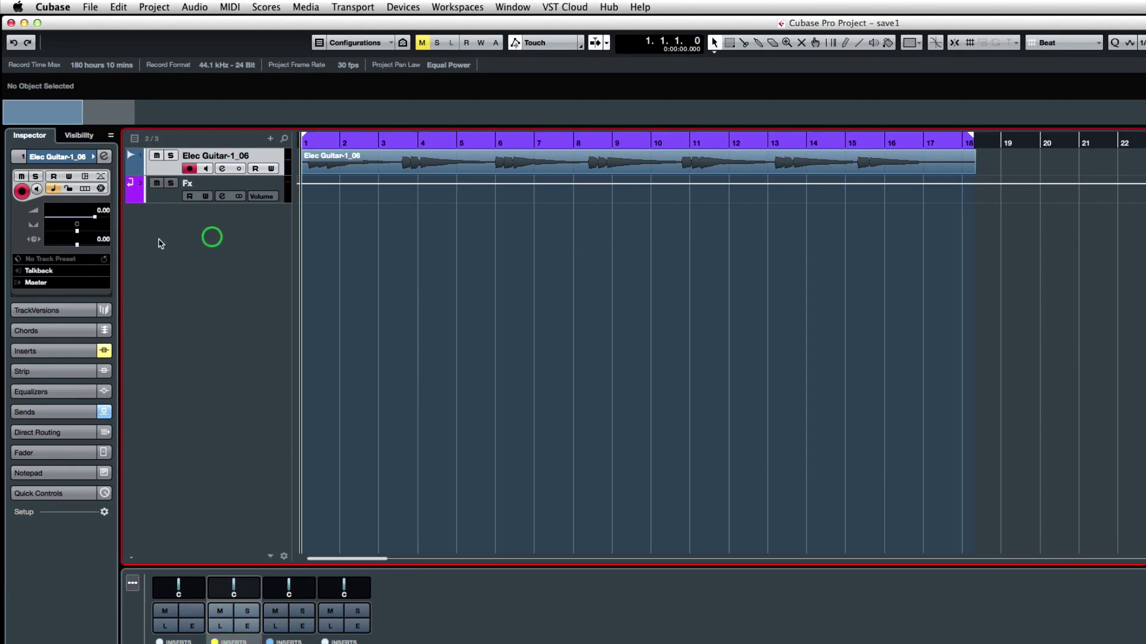
left_click(234, 641)
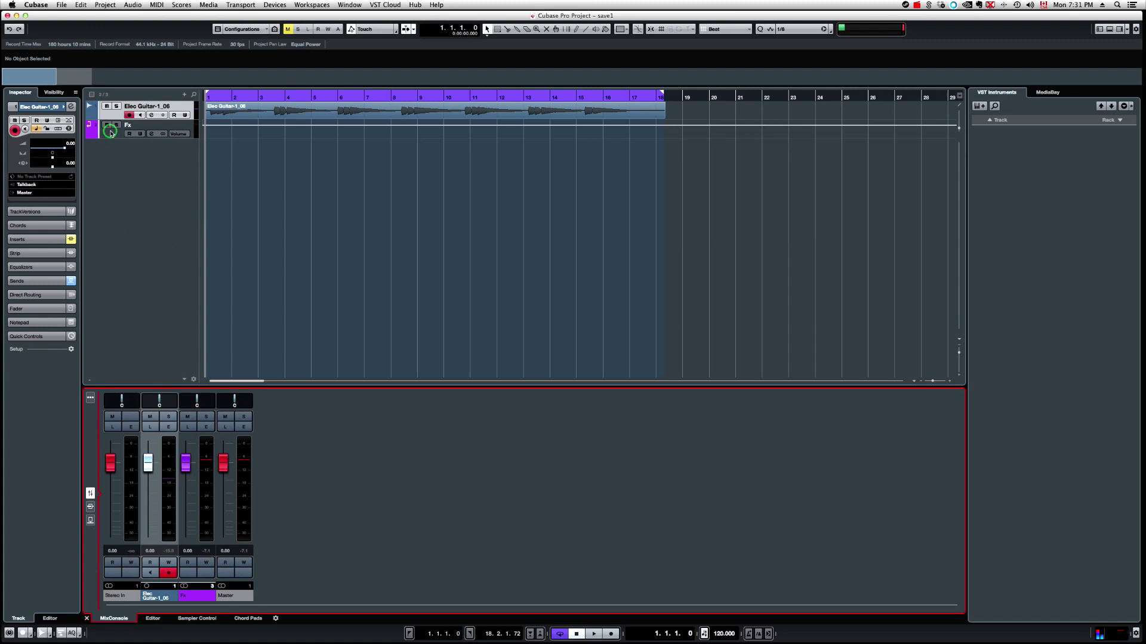
Audition the Fx track's RVerb Stereo, lower the Fx fader to -4.71 dB, then close the editor
left_click(106, 222)
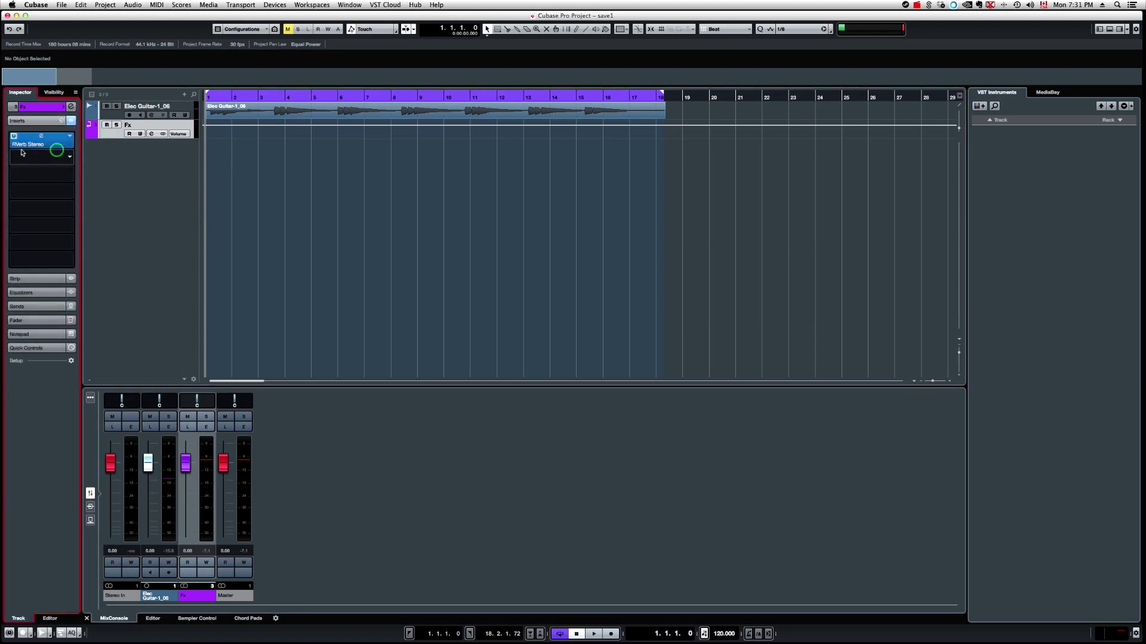
double_click(43, 139)
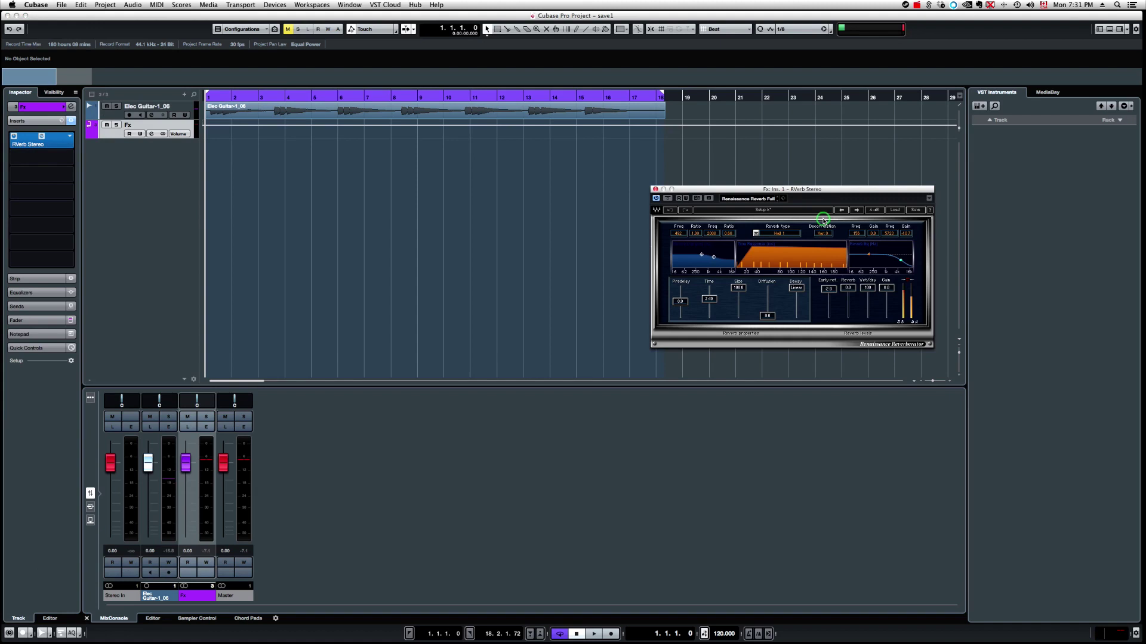
left_click(987, 327)
key("space")
left_click(151, 248)
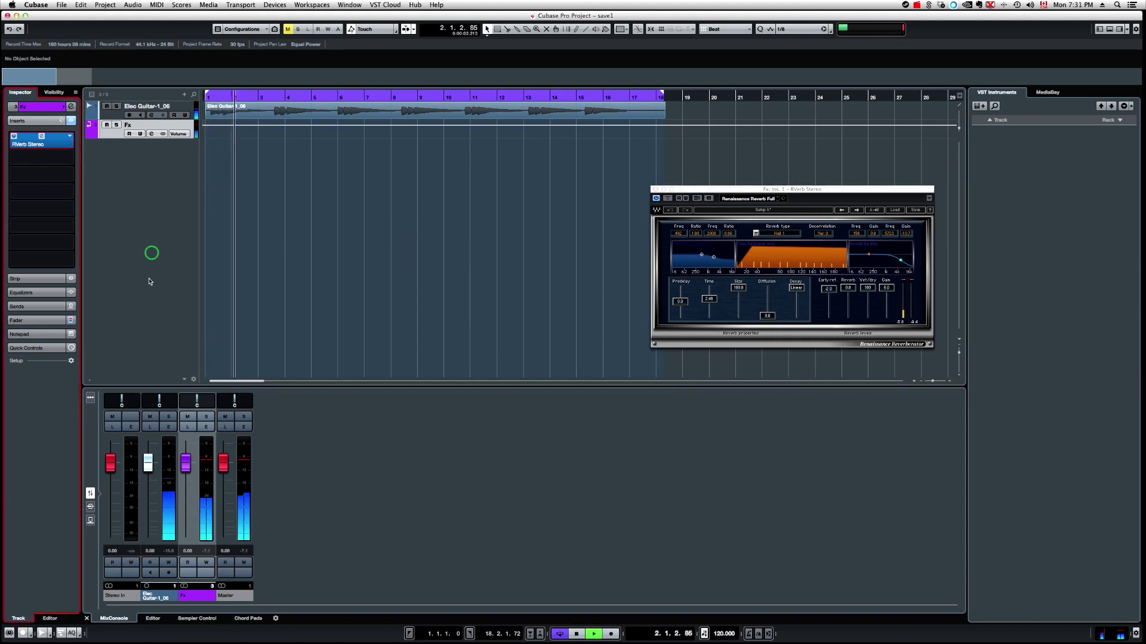
left_click_drag(186, 463, 188, 482)
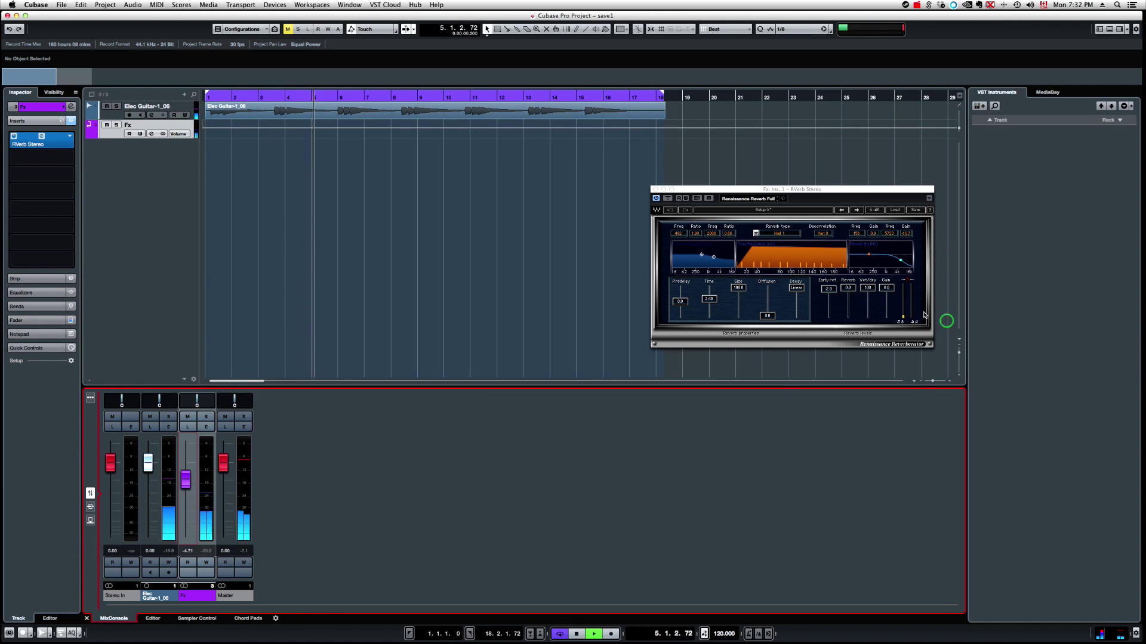
key("space")
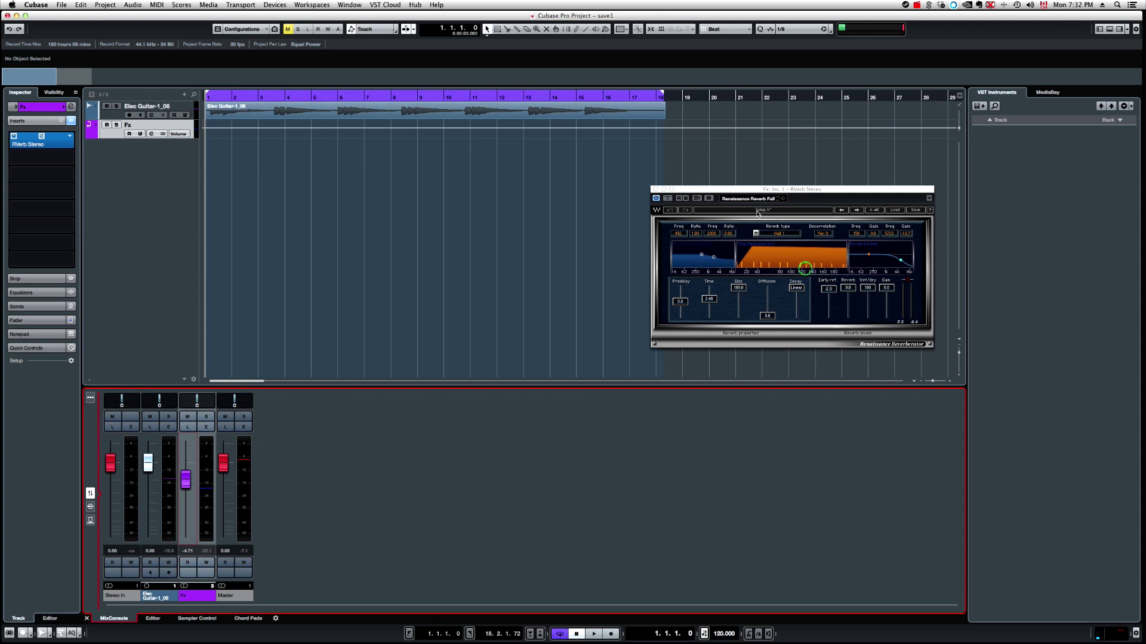
left_click(654, 190)
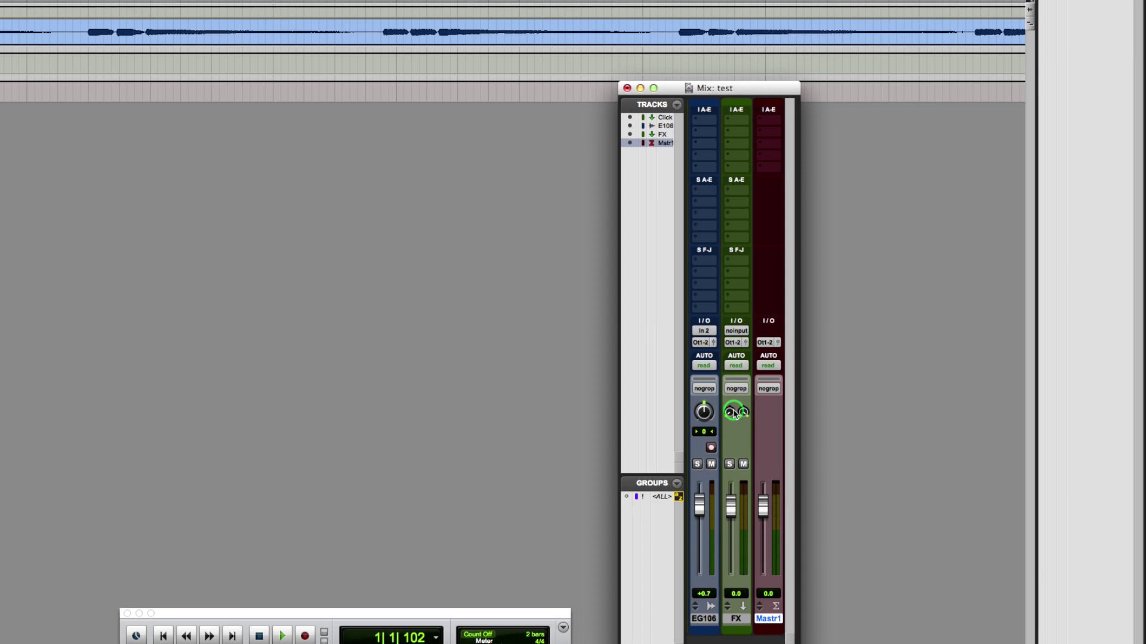
Insert Reverb > D-Verb (mono/stereo) into EG106's first insert slot
left_click(705, 119)
mouse_move(732, 142)
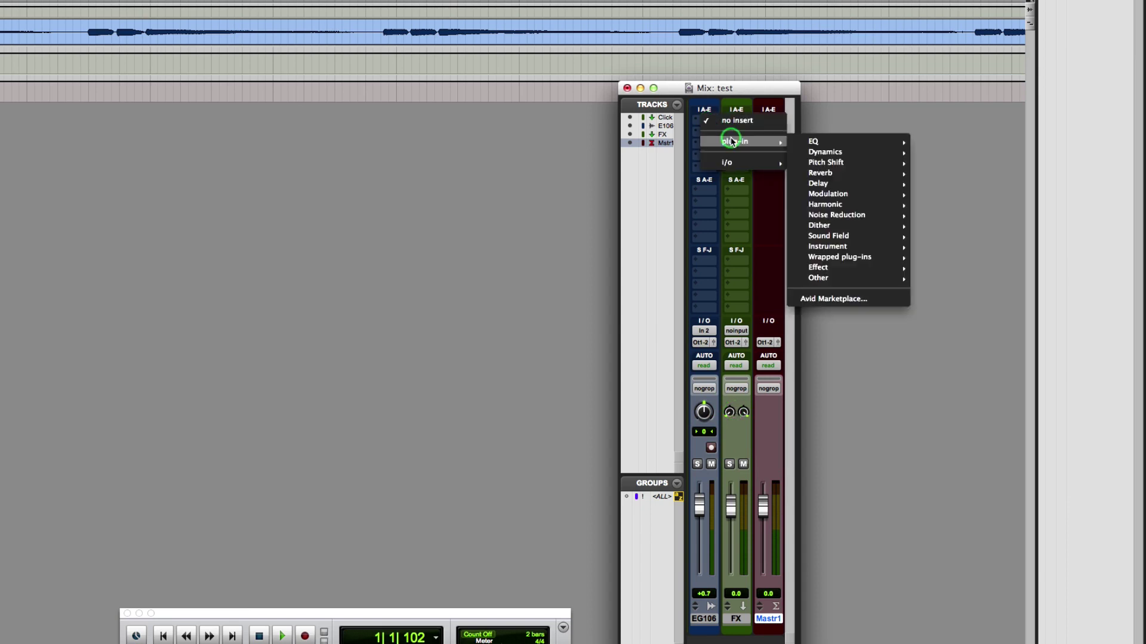
mouse_move(836, 173)
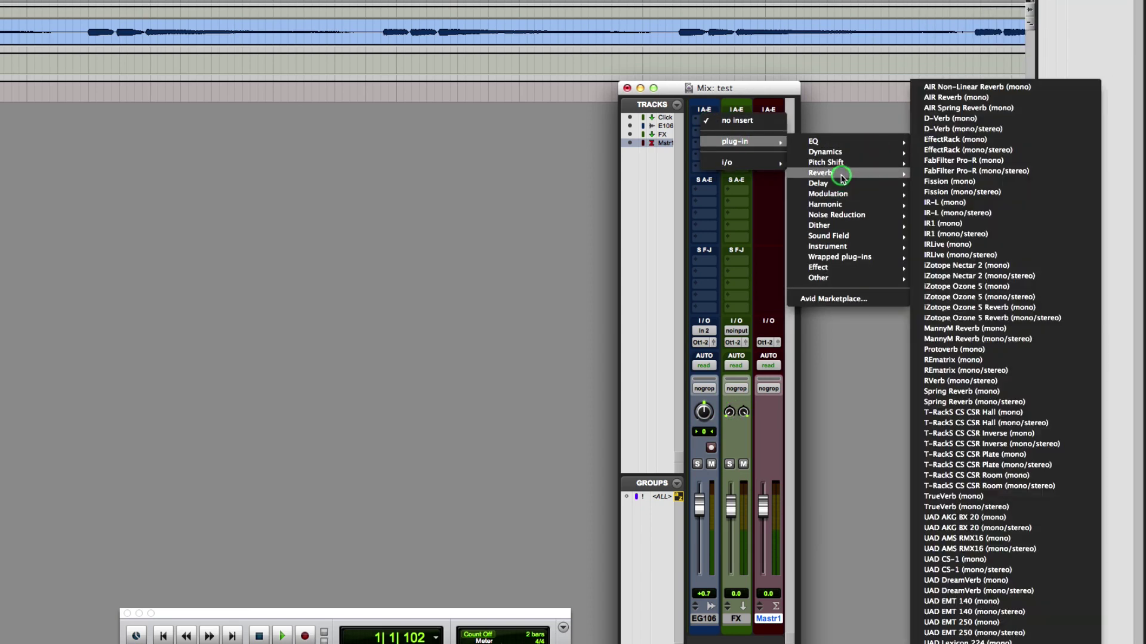
left_click(1006, 131)
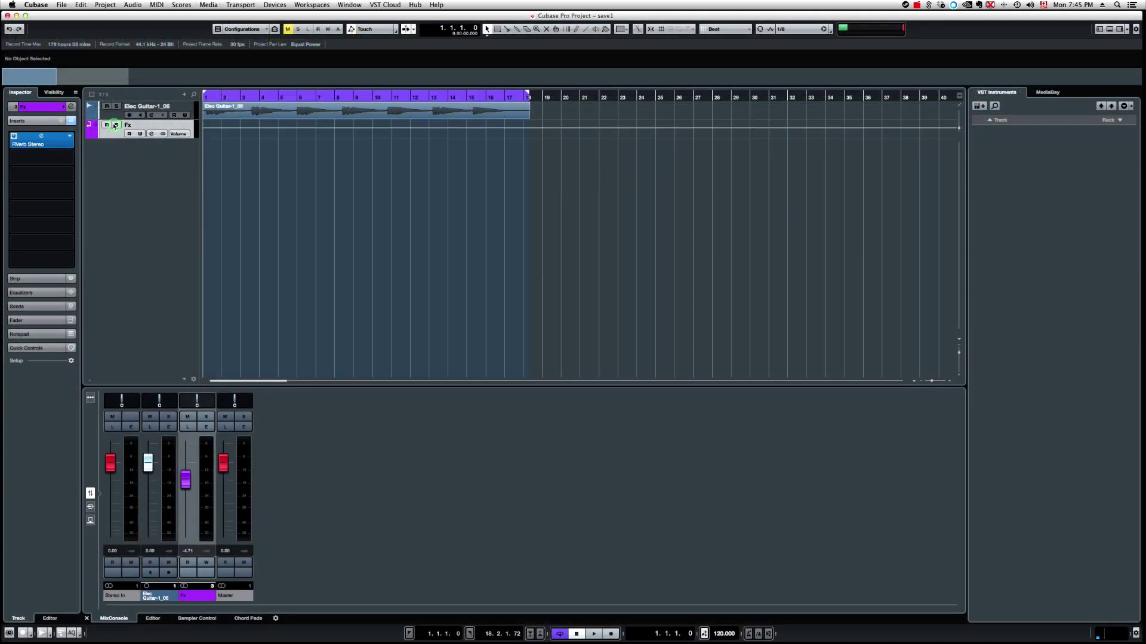
Mute the Fx channel and load Distortion > VST Amp Rack into the guitar's third insert
left_click(108, 125)
left_click(106, 118)
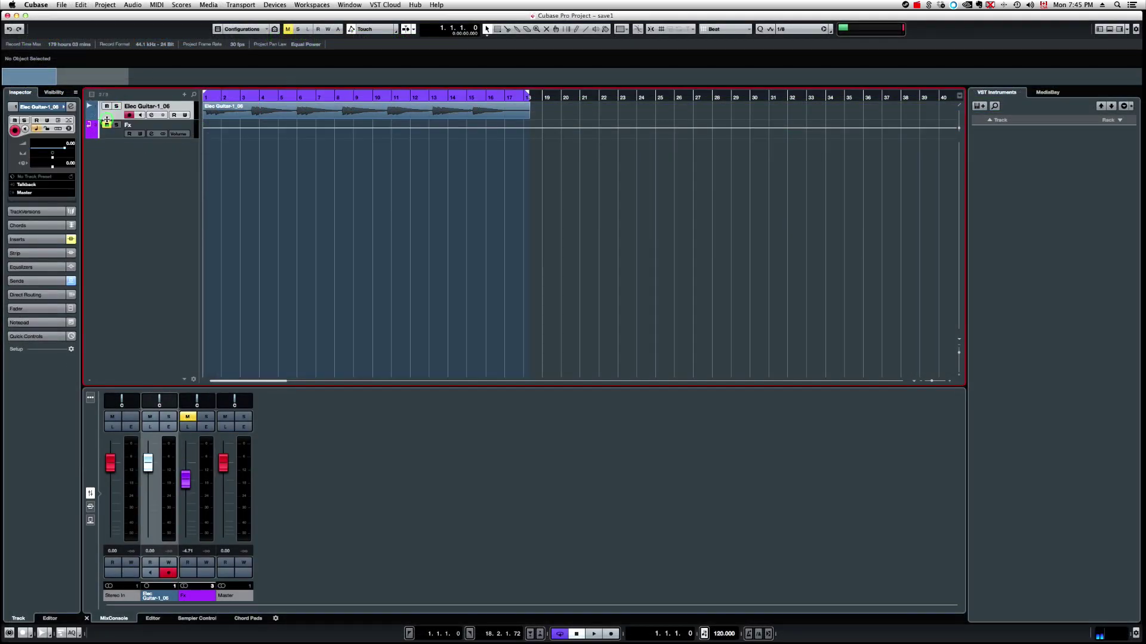
left_click(35, 241)
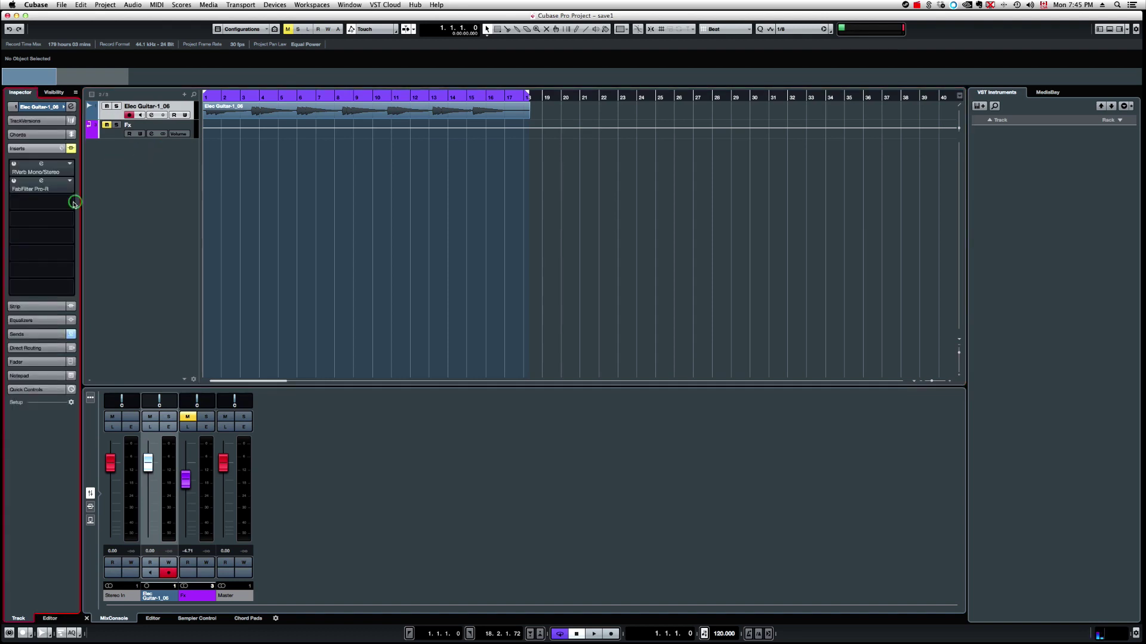
left_click(70, 201)
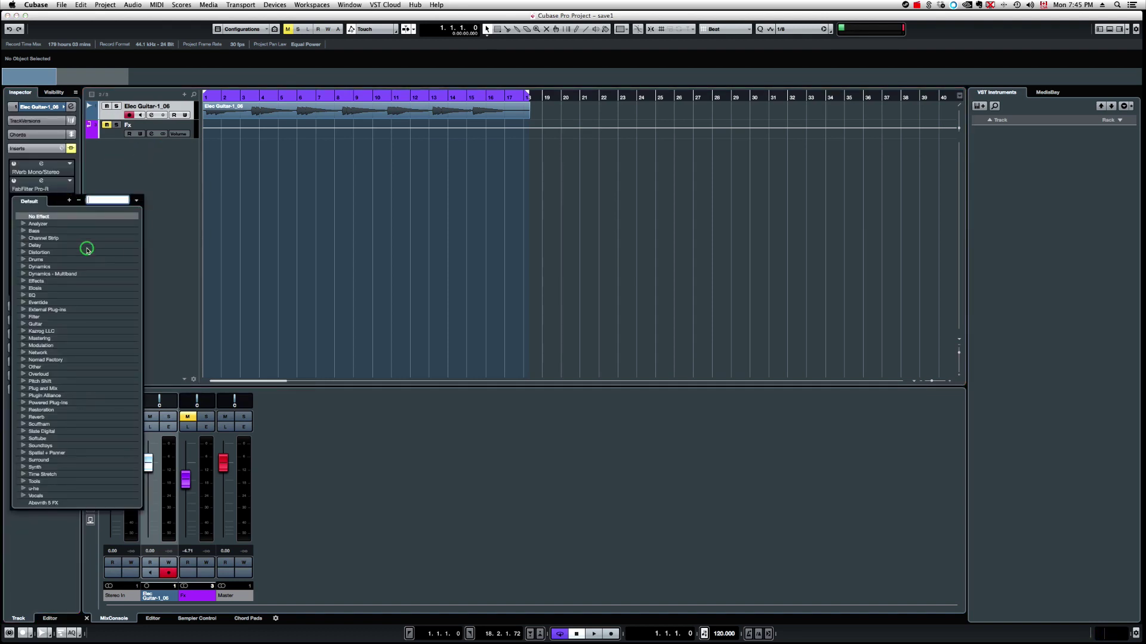
left_click(47, 324)
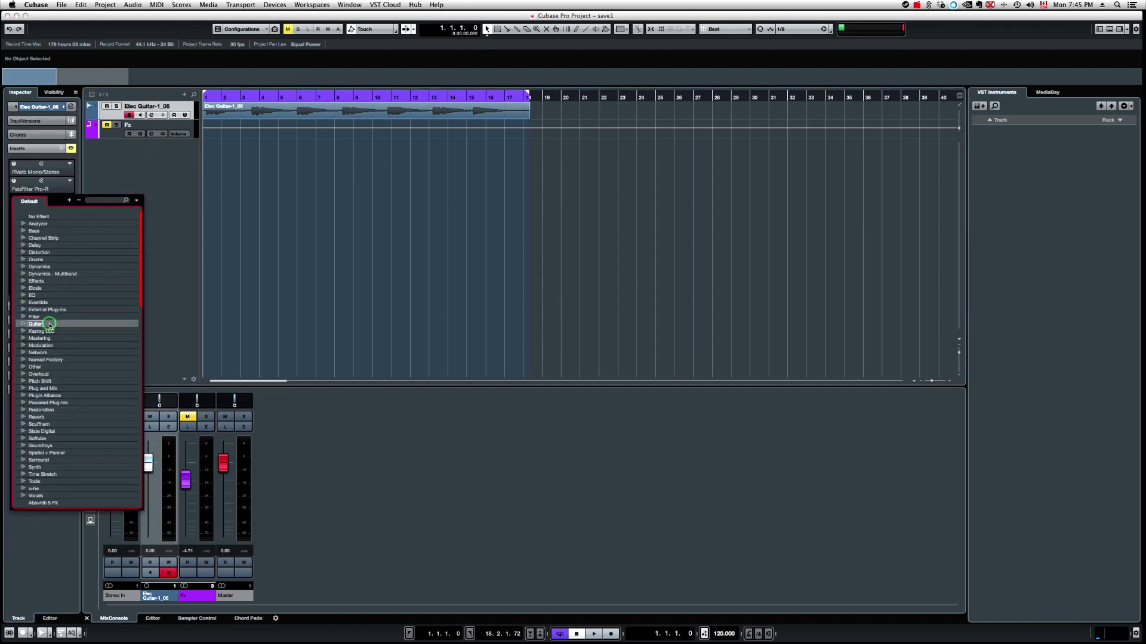
left_click(51, 254)
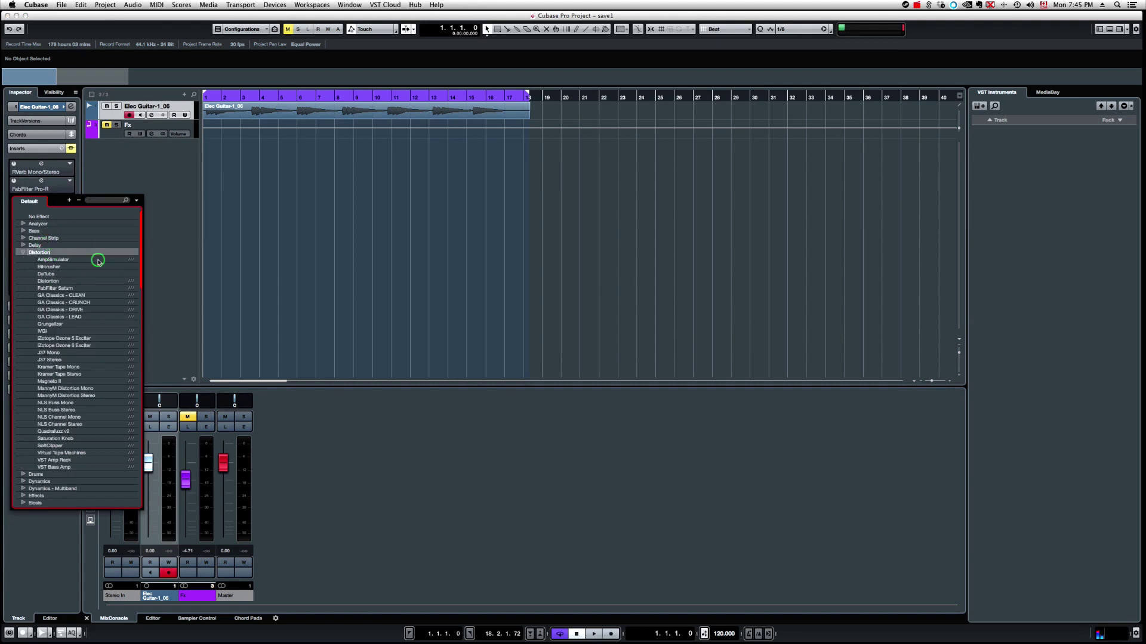
left_click(73, 459)
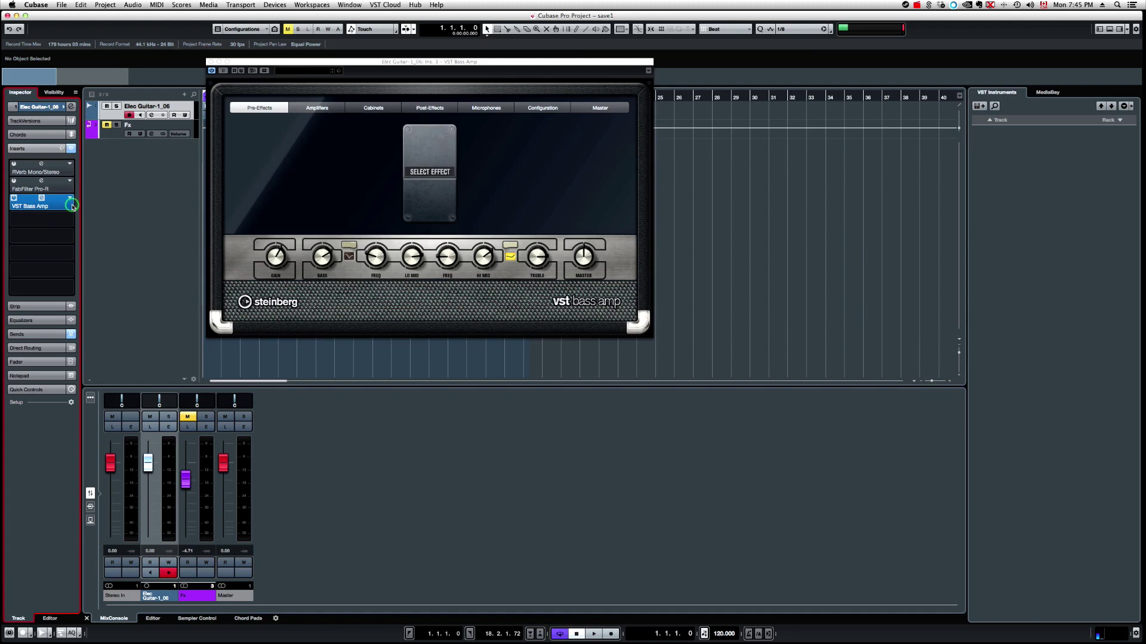
left_click(70, 224)
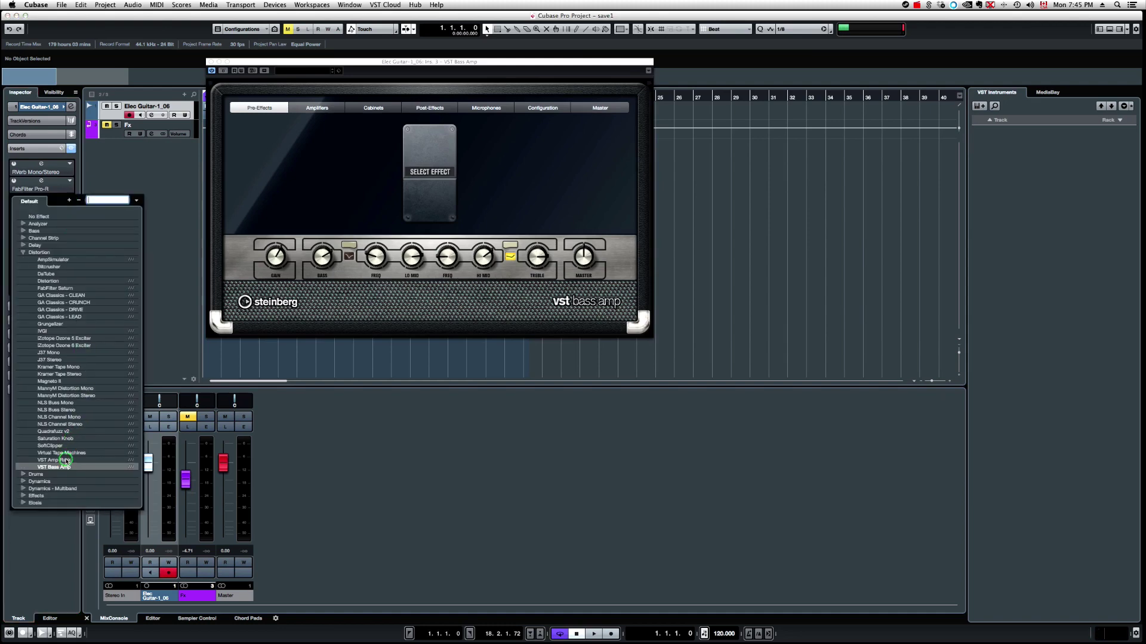
left_click(64, 460)
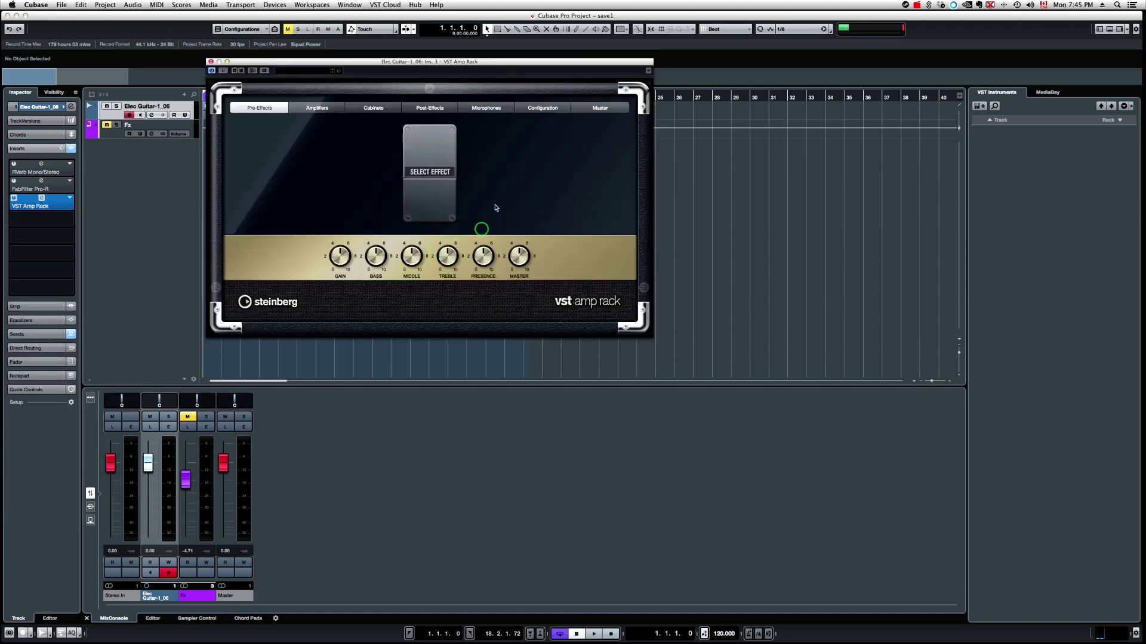
Play the track and lower the Elec Guitar fader to -9.27 dB
left_click_drag(495, 66, 651, 110)
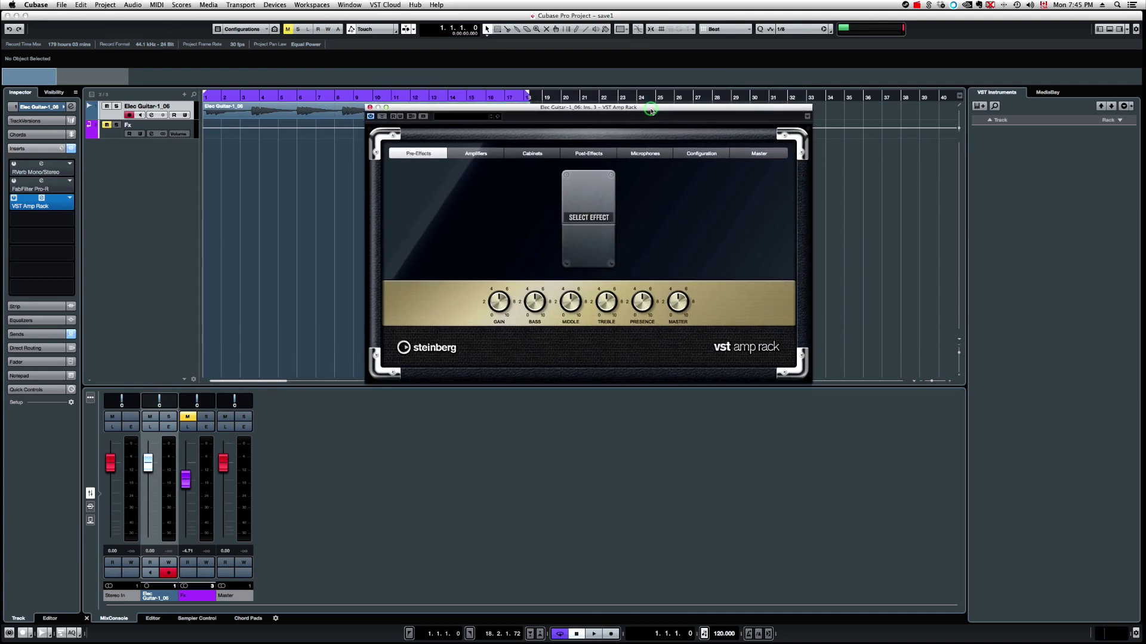
left_click(127, 120)
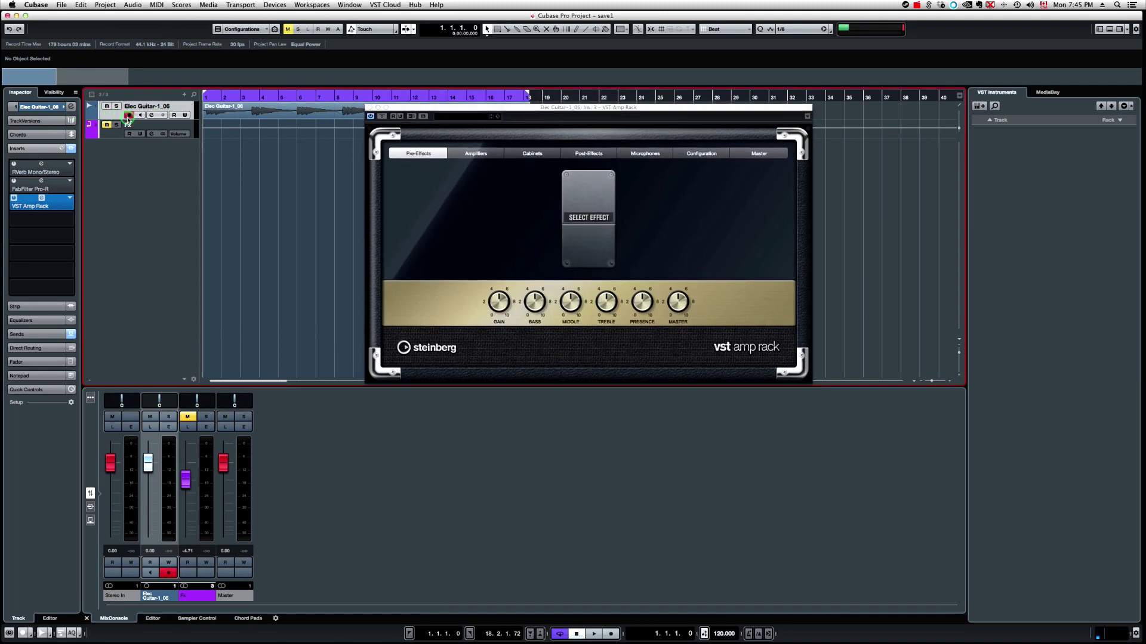
key("space")
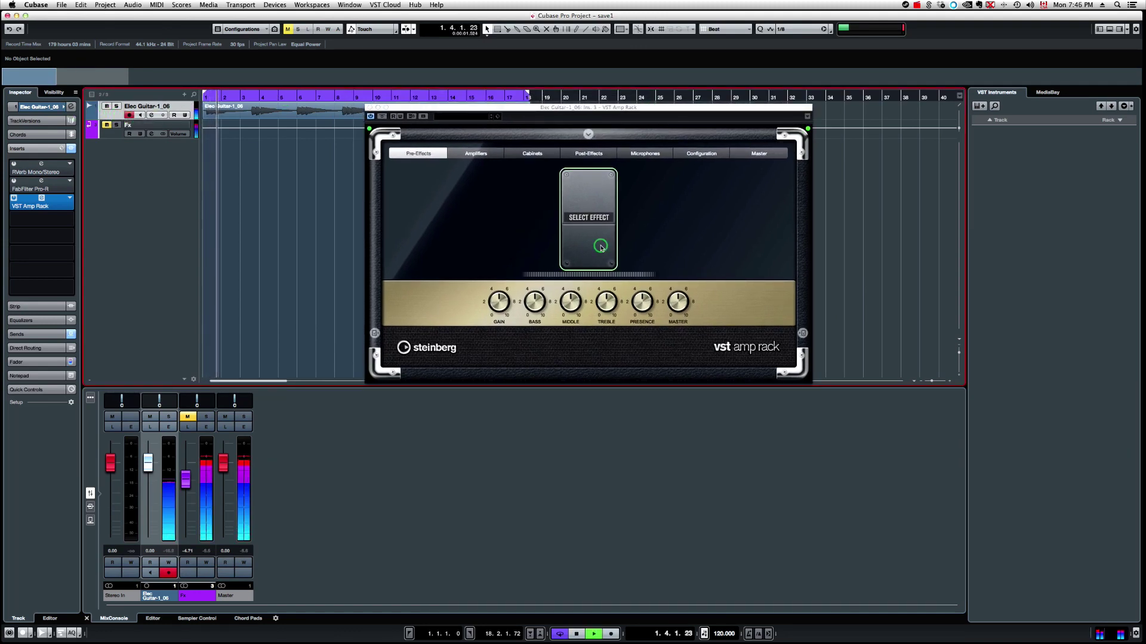
left_click_drag(148, 463, 148, 485)
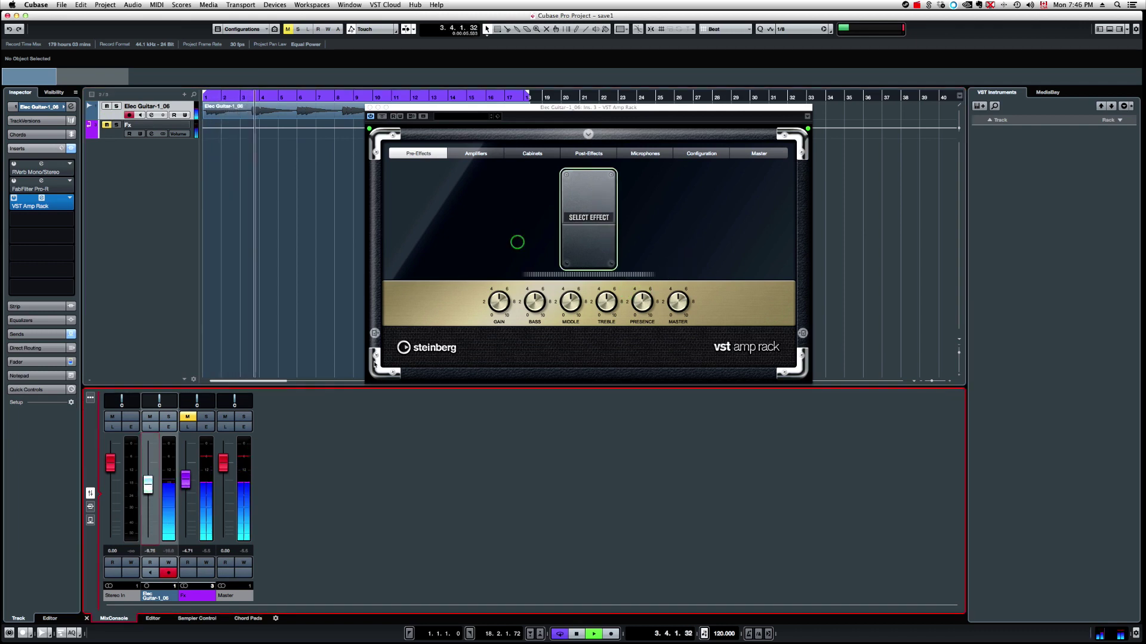
Add and enable a Reverb post-effect in VST Amp Rack with its mix at 62.5
key("space")
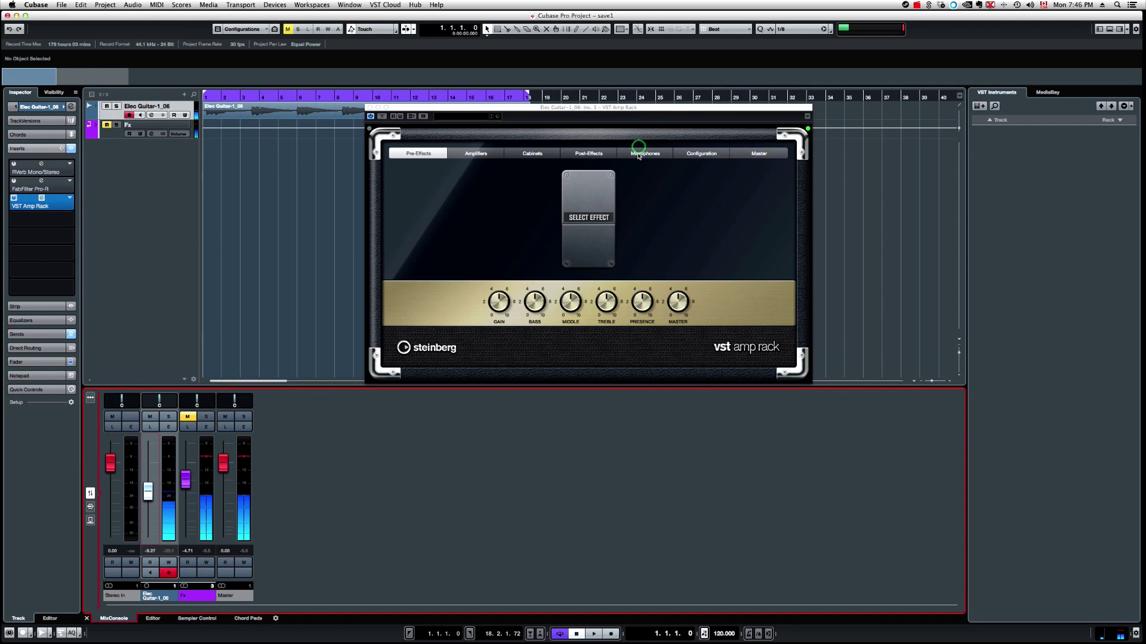
left_click(589, 154)
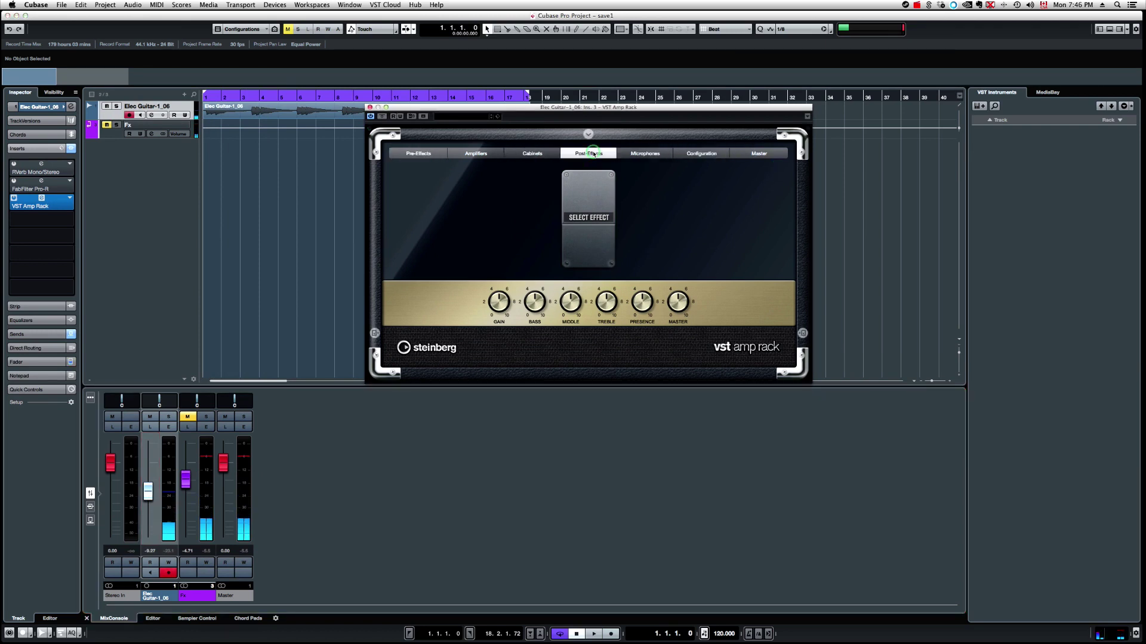
left_click(595, 203)
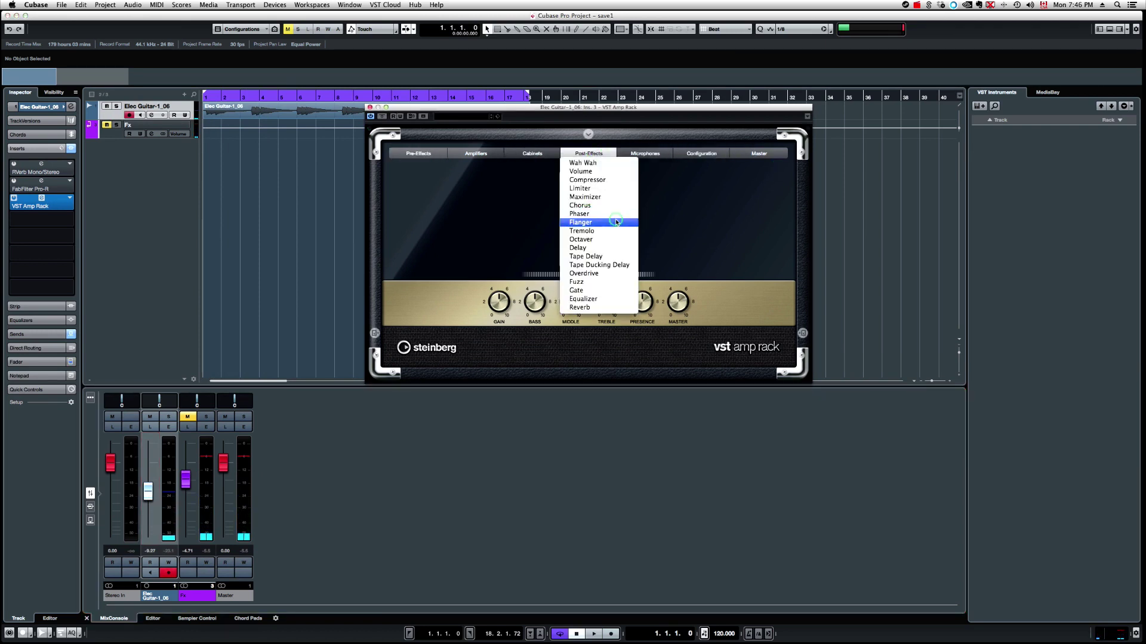
left_click(608, 308)
left_click(591, 249)
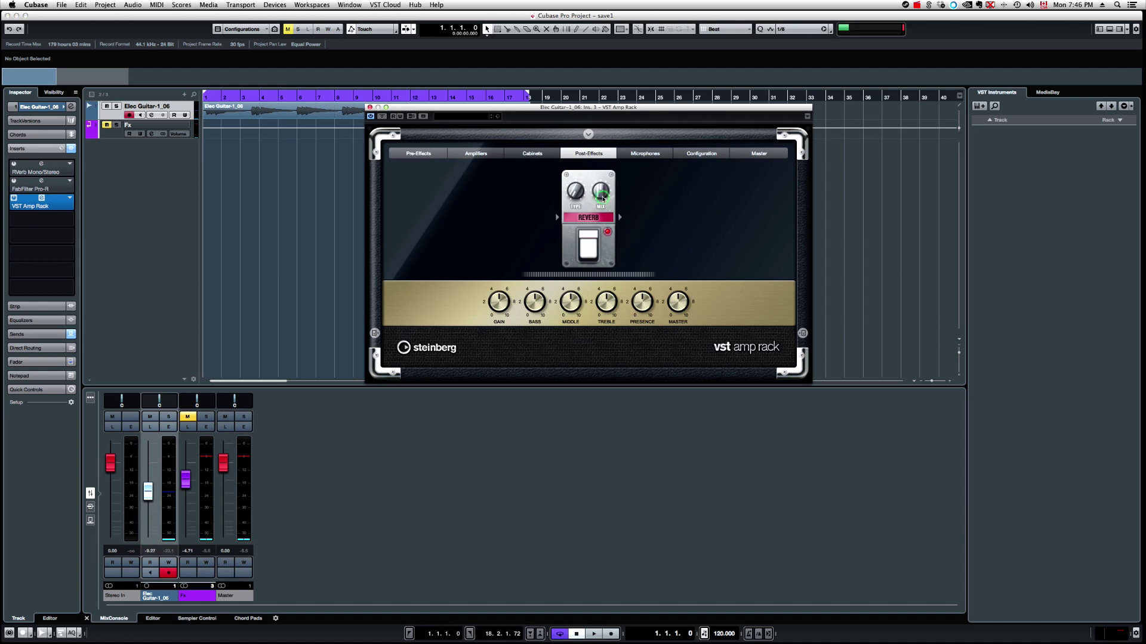
key("space")
left_click_drag(603, 169, 609, 192)
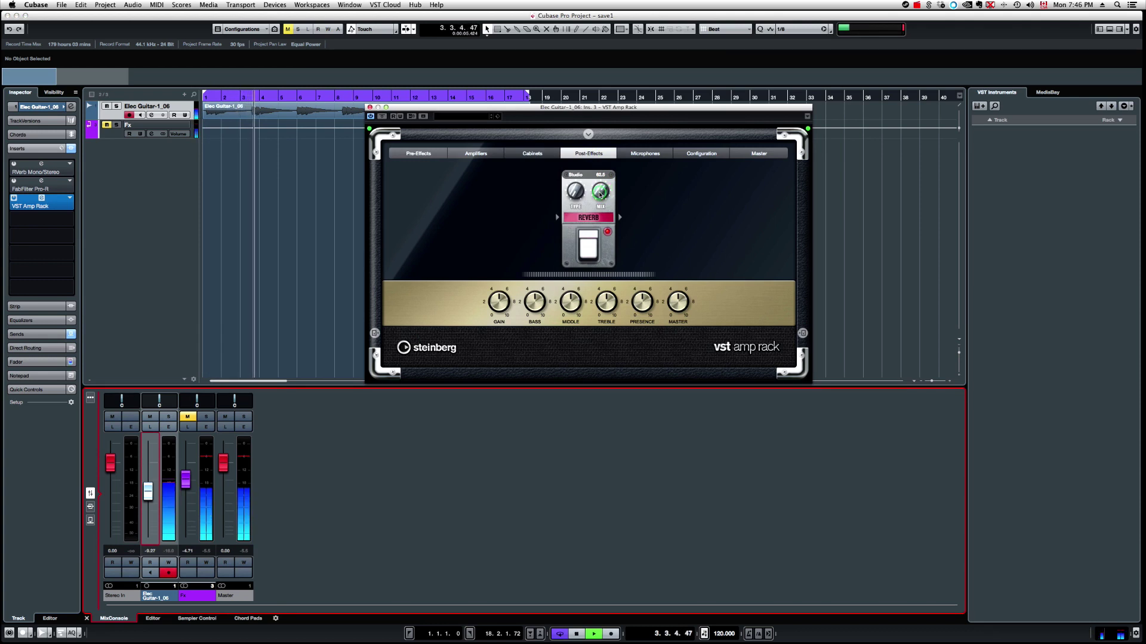
key("space")
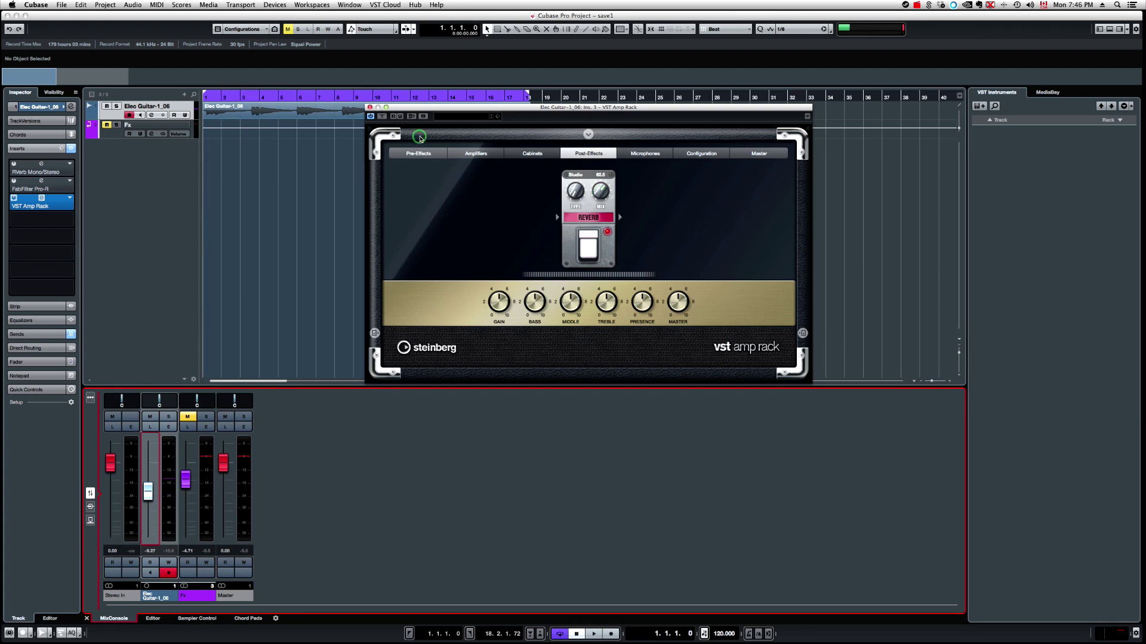
Browse the amp's pre-effects, amplifier and cabinet models, then close the VST Amp Rack editor
left_click(418, 154)
left_click(466, 160)
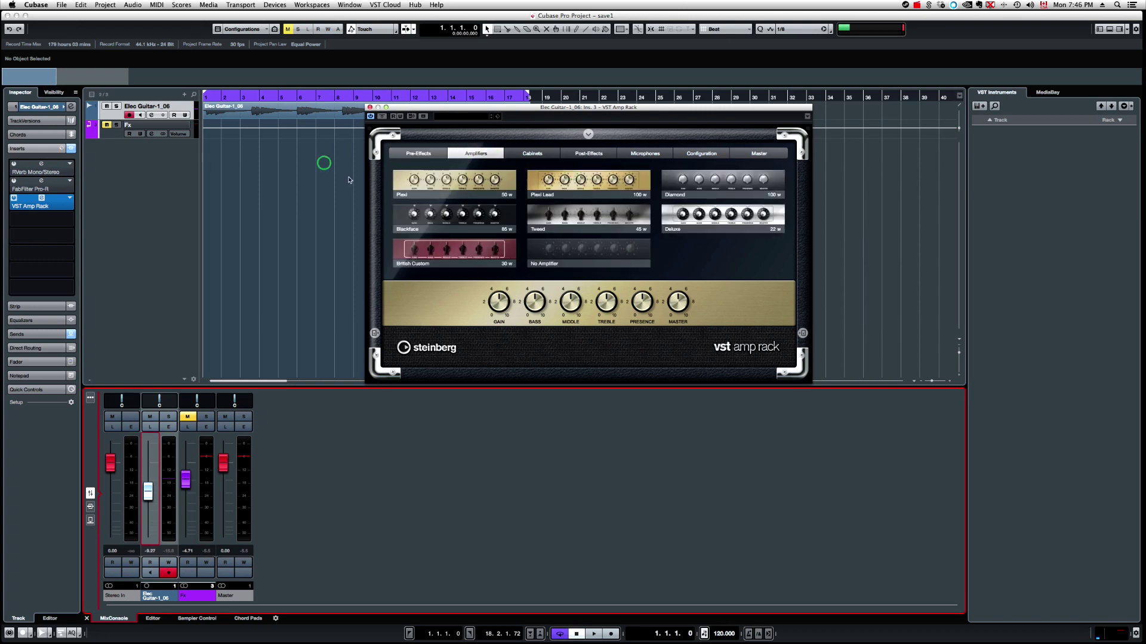
left_click(531, 157)
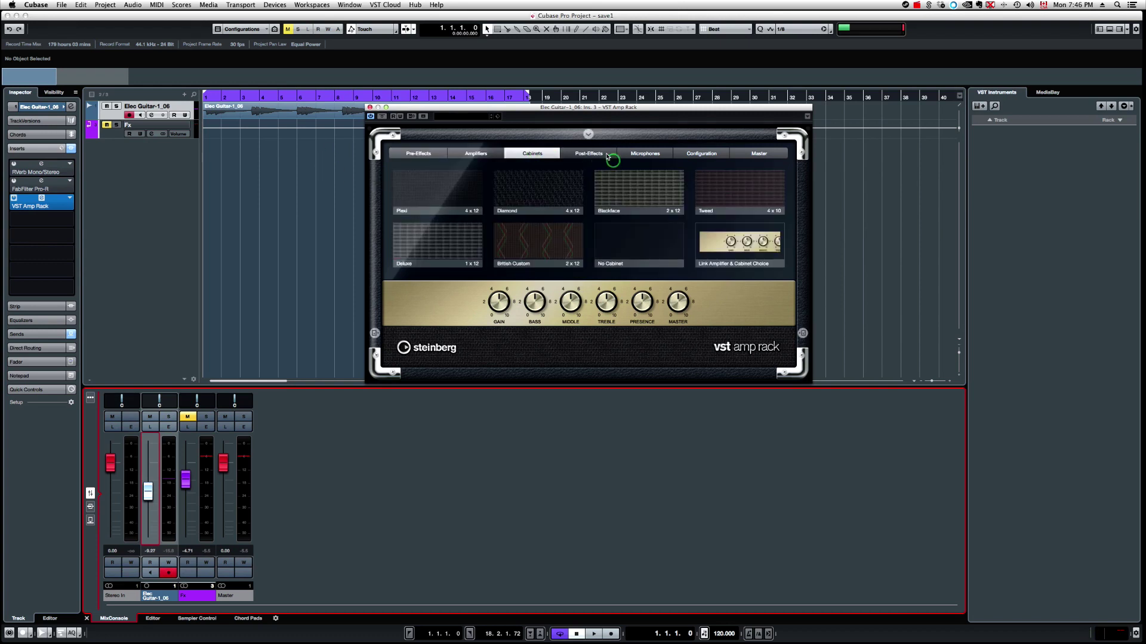
left_click(607, 157)
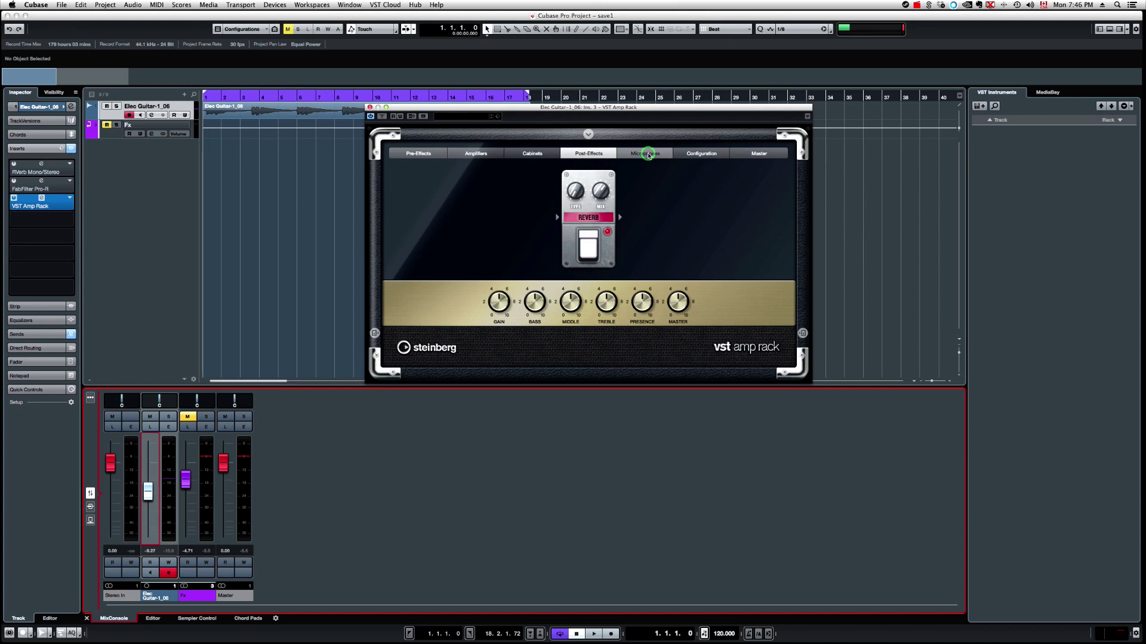
mouse_move(612, 248)
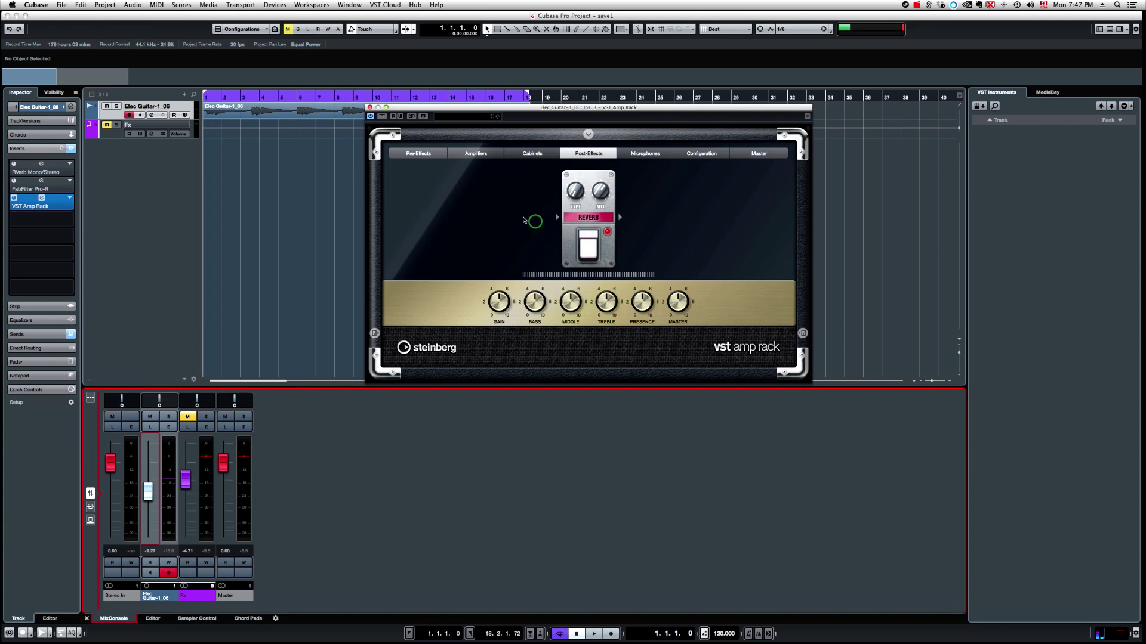
left_click(369, 107)
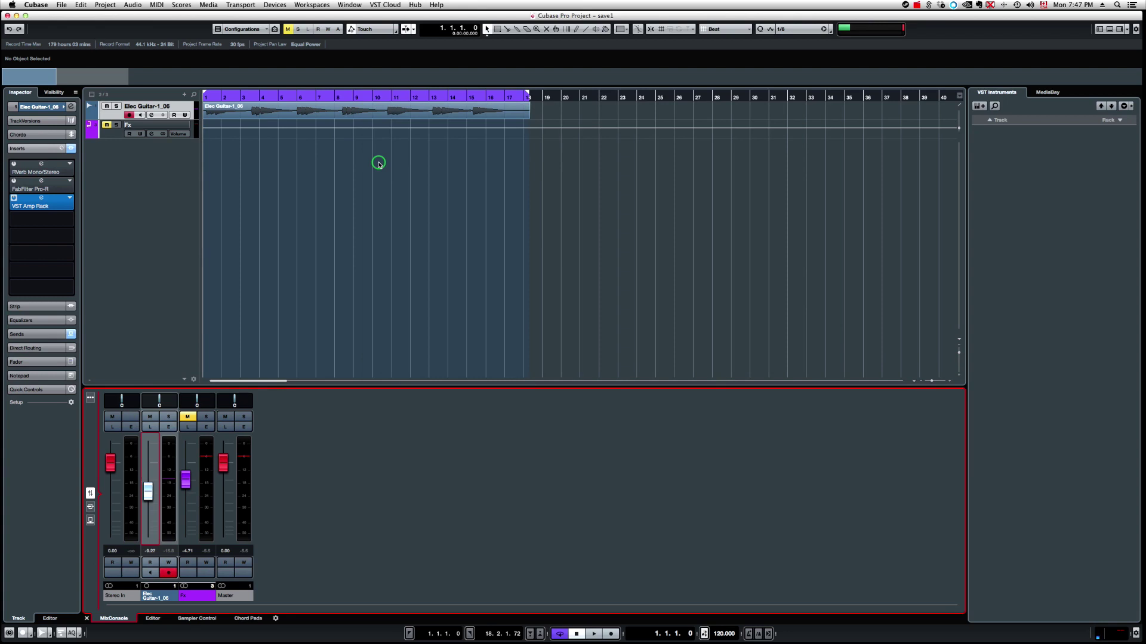
Unhide and select the amp group track, show Inserts, and bypass the guitar's VST Amp Rack
left_click(54, 92)
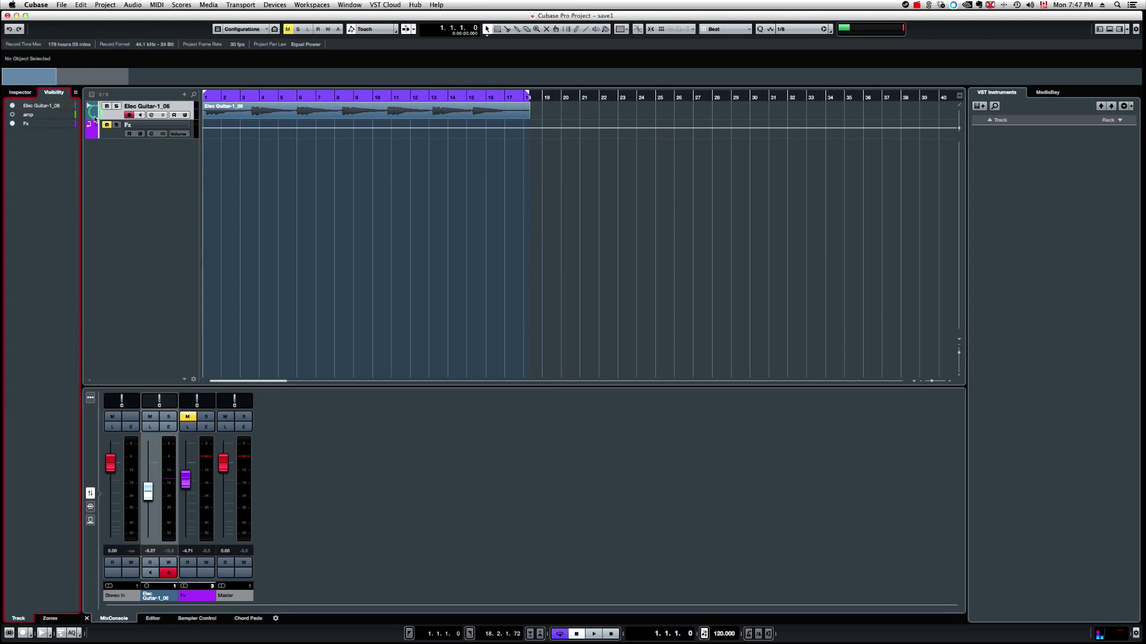
left_click(21, 115)
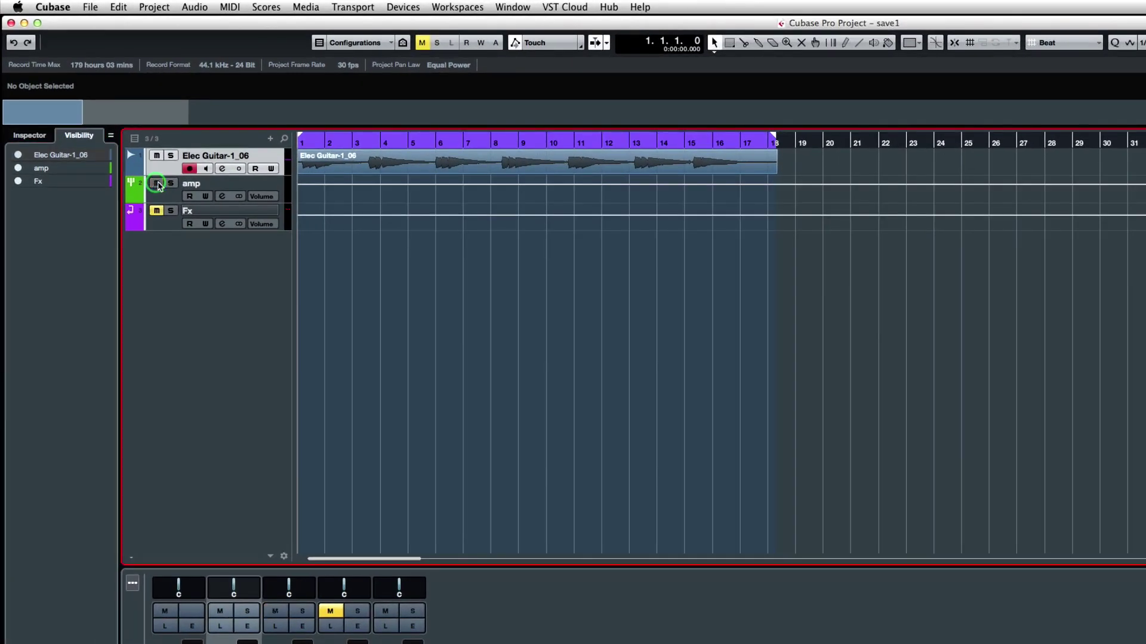
left_click(218, 184)
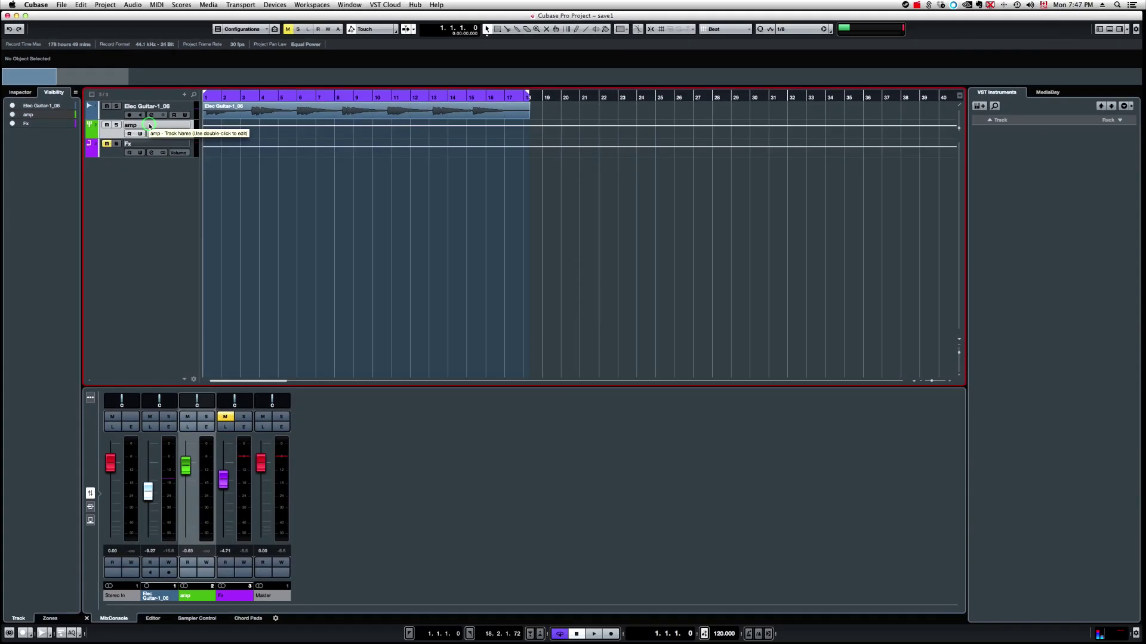
left_click(90, 506)
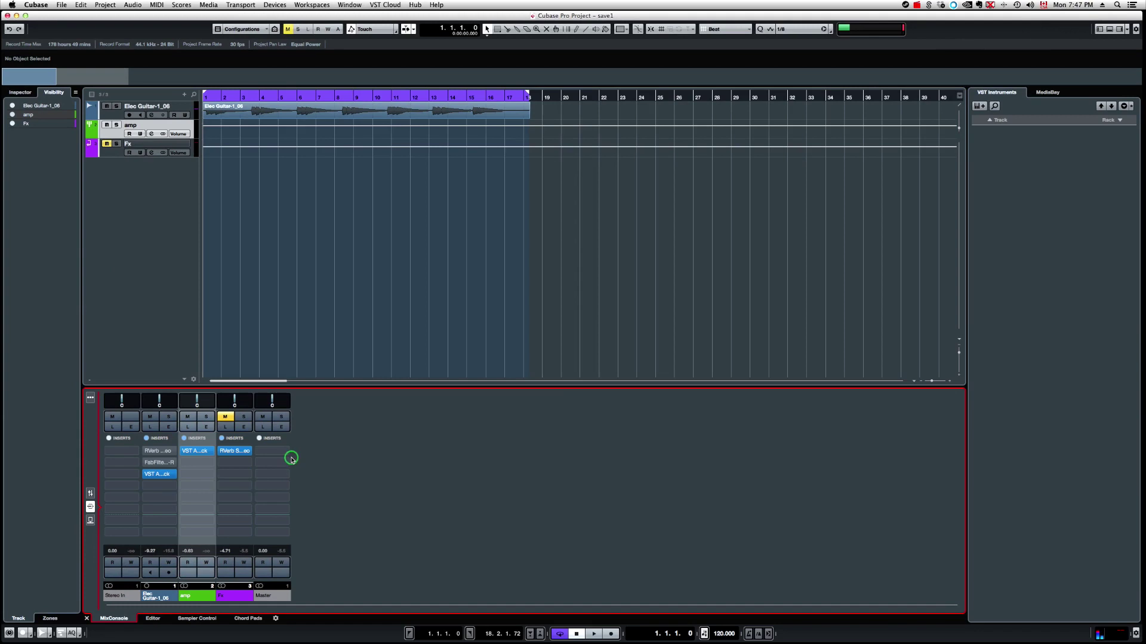
left_click(146, 475)
Route the Elec Guitar track's output to Groups - amp instead of Master
left_click(129, 115)
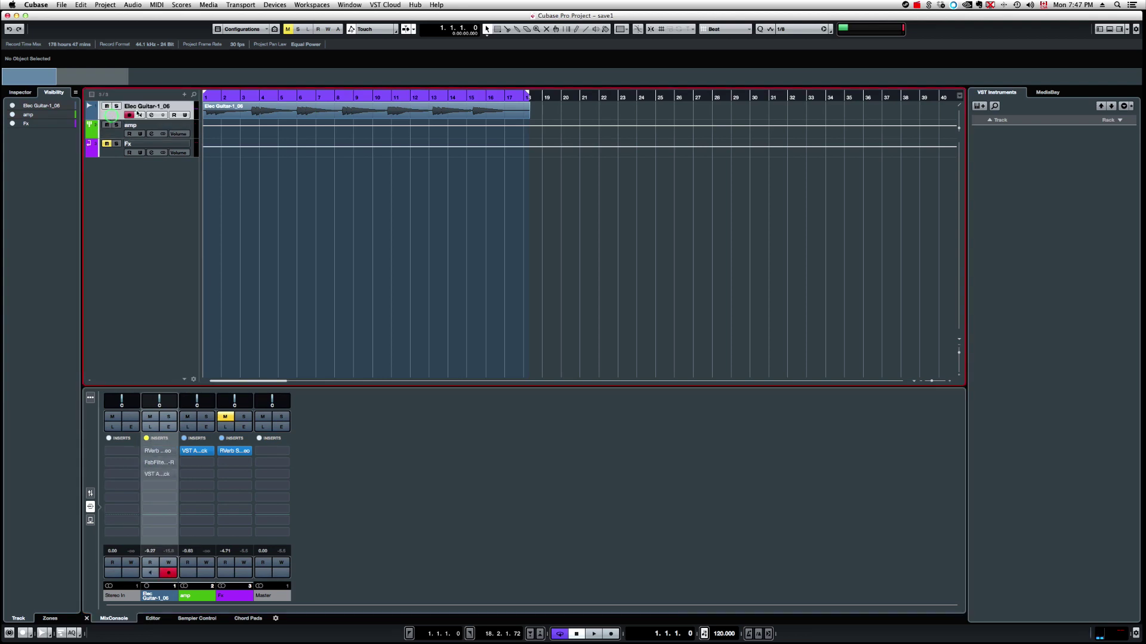
left_click(20, 93)
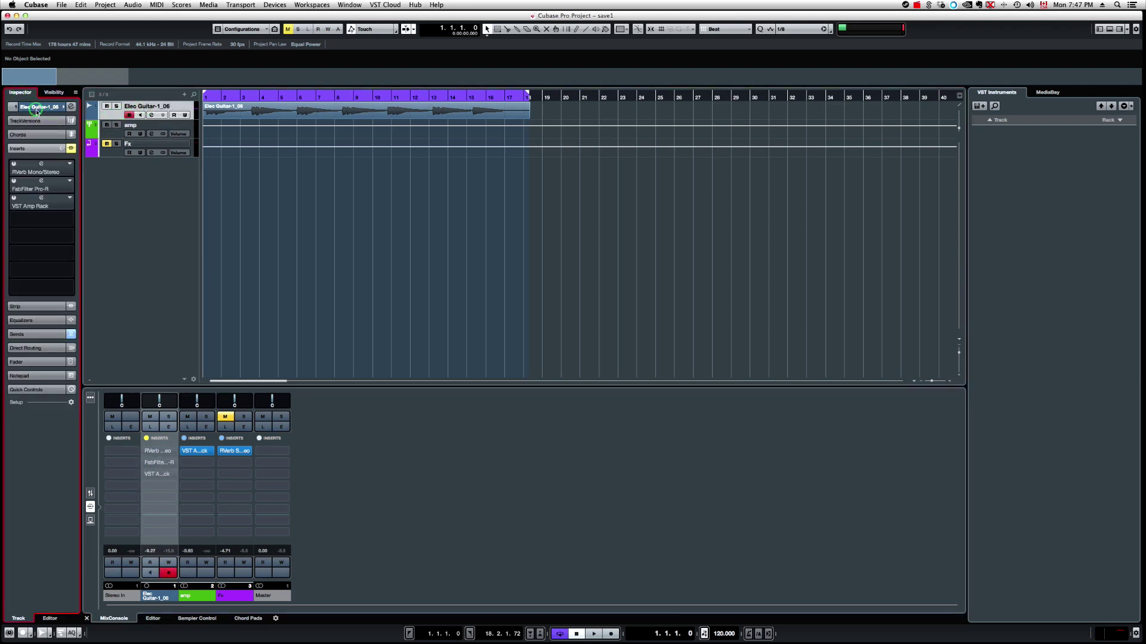
left_click(36, 106)
left_click(37, 194)
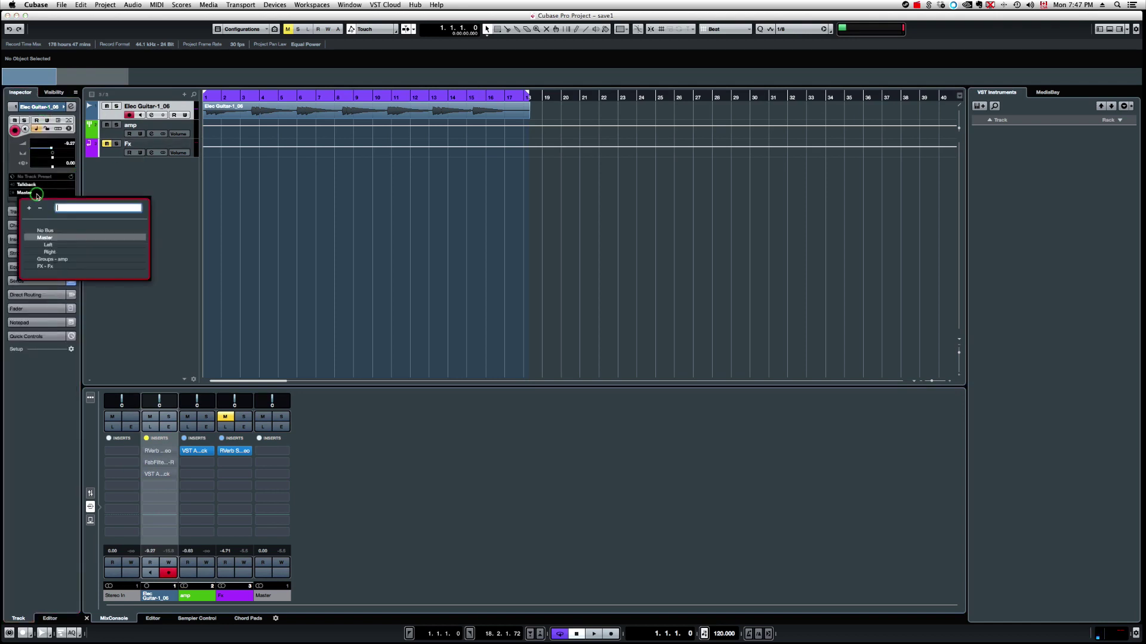
left_click(59, 259)
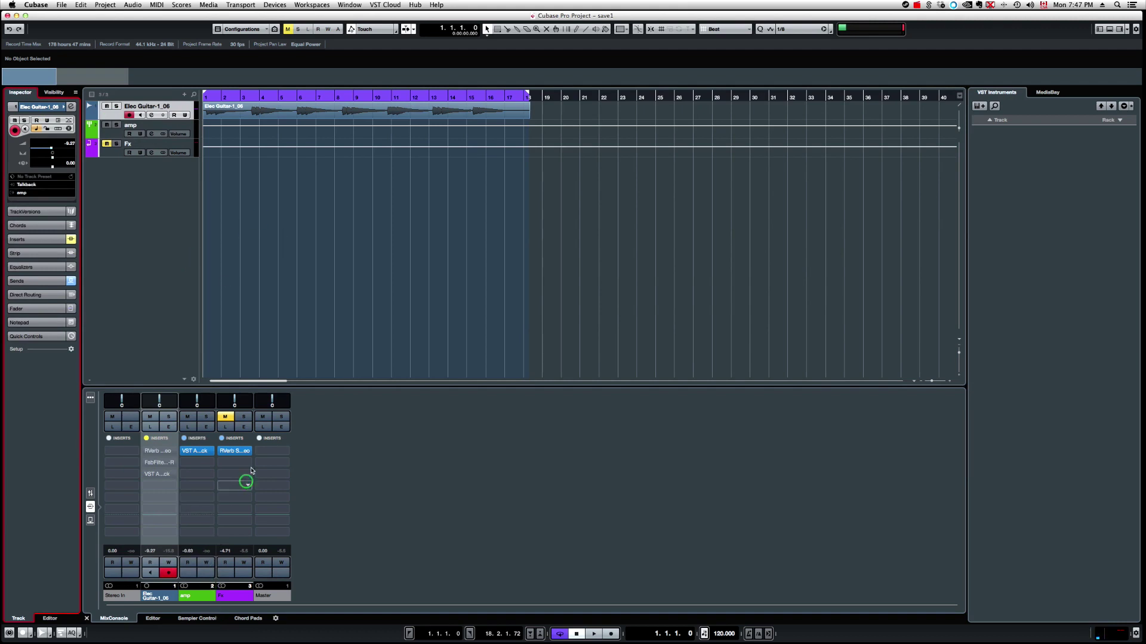
Start playback and pull the amp group fader down in the MixConsole
left_click(91, 495)
key("space")
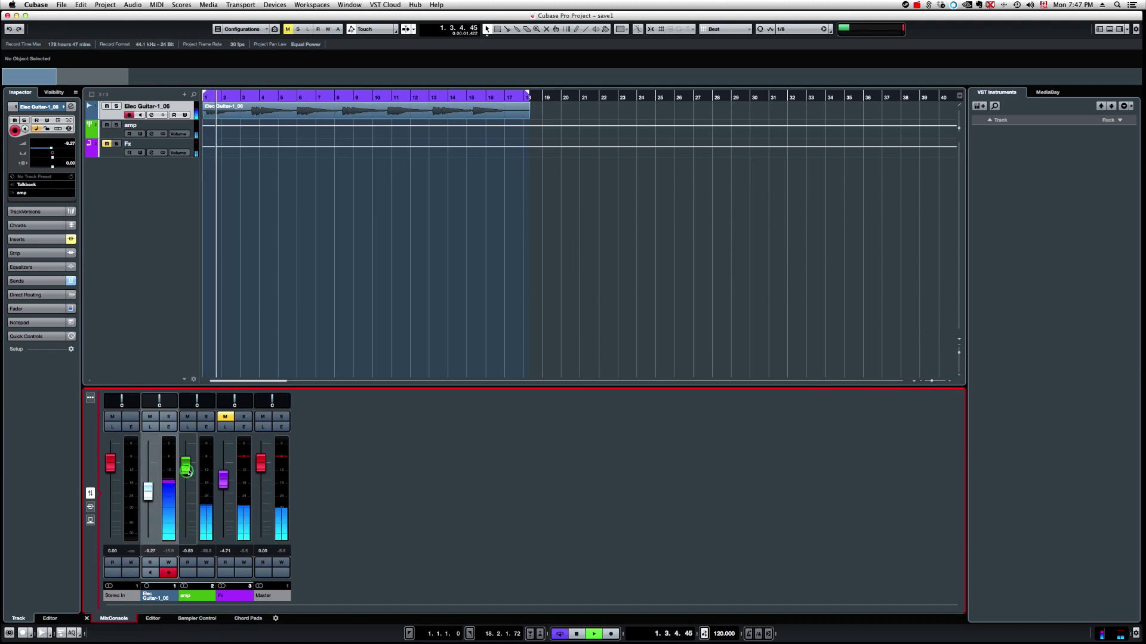
mouse_move(188, 471)
left_mouse_down()
mouse_move(187, 582)
mouse_move(181, 458)
mouse_move(191, 563)
mouse_move(186, 484)
left_mouse_up()
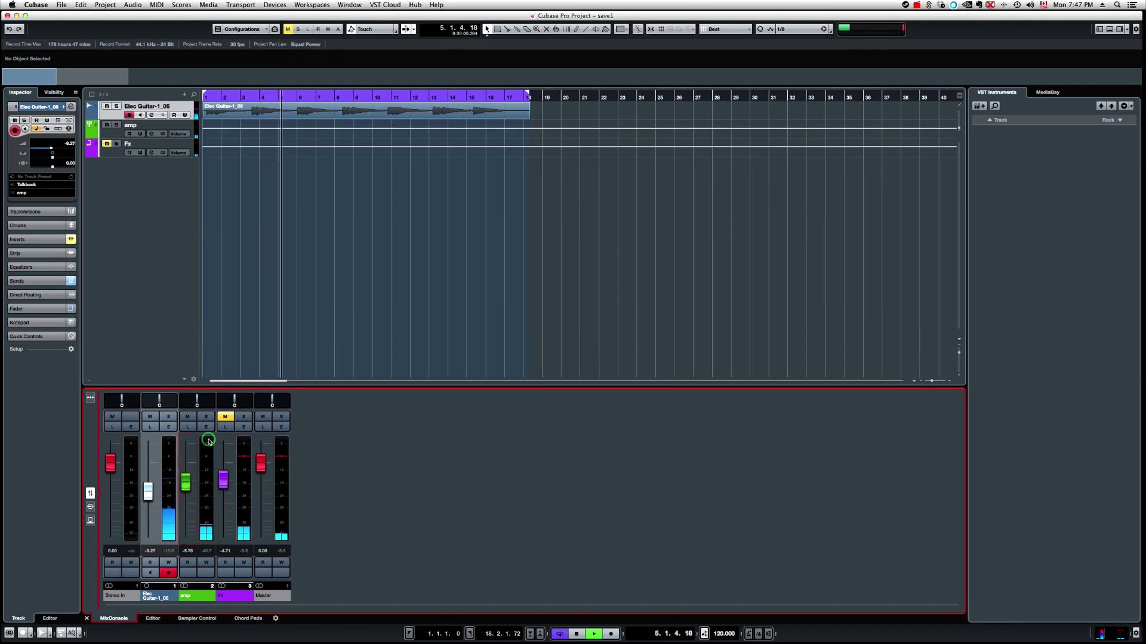
left_click(118, 138)
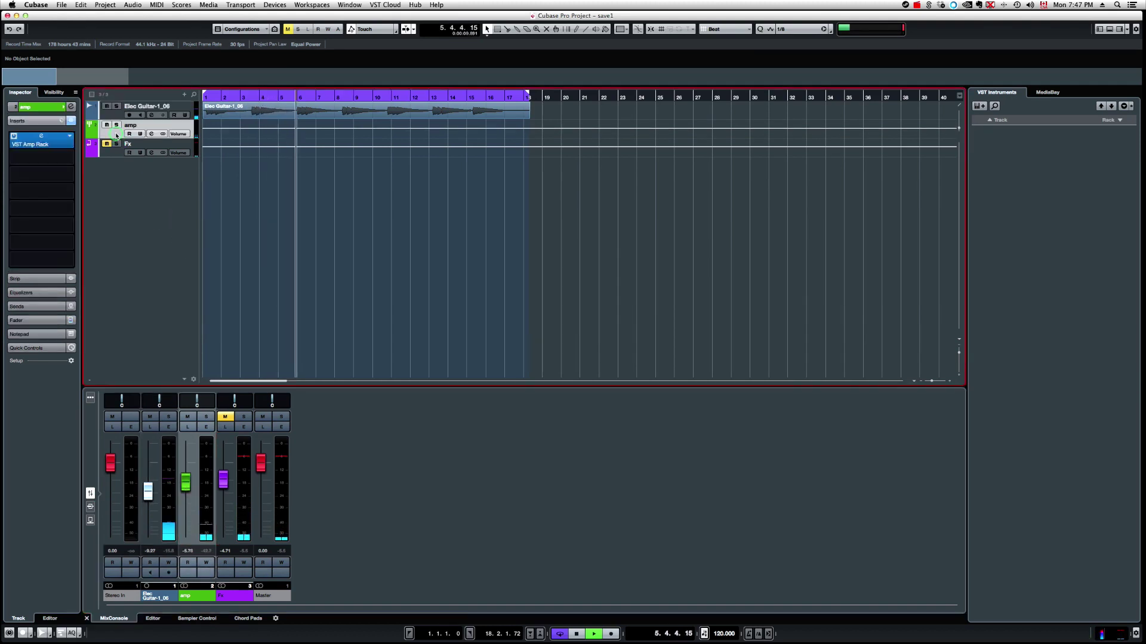
Show the Reverb post-effect in the amp group's VST Amp Rack editor, then stop playback
left_click(49, 138)
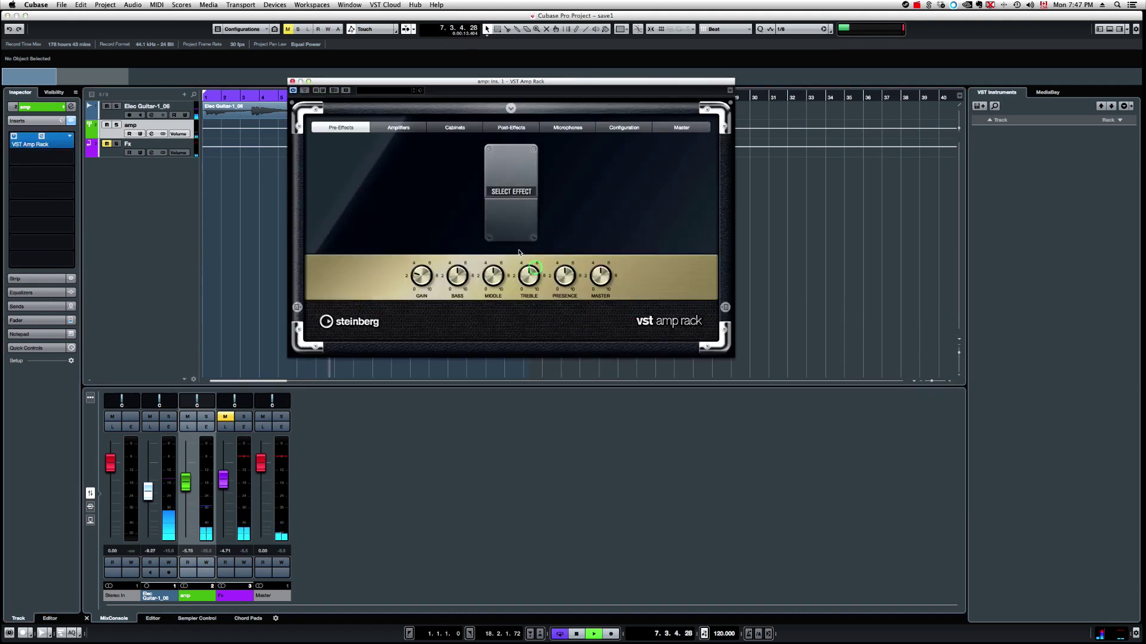
left_click(528, 128)
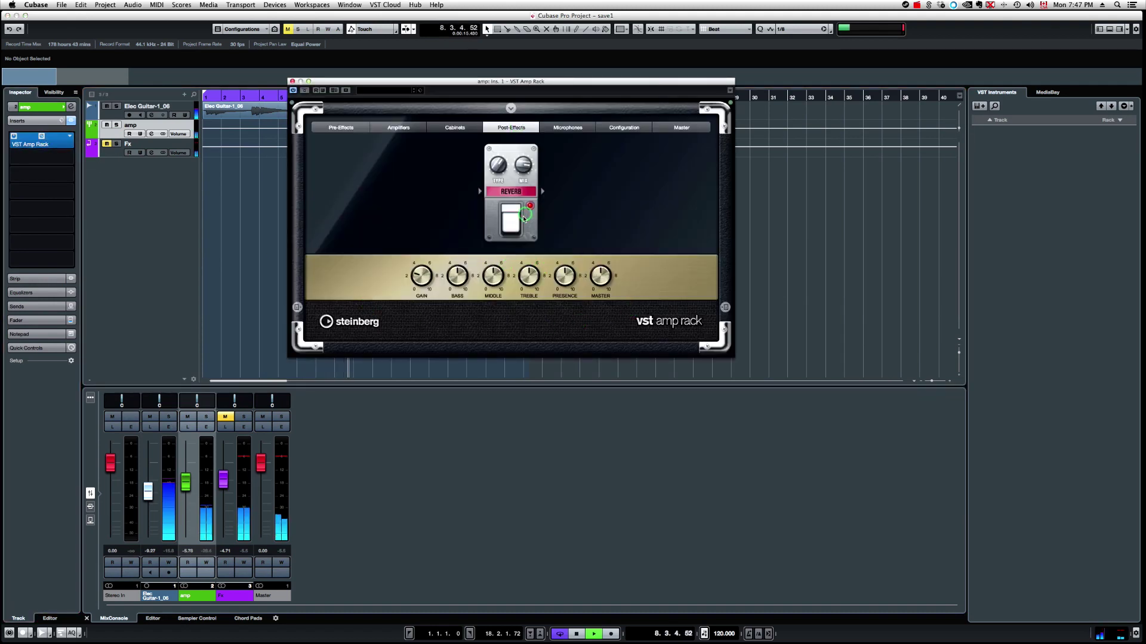
key("space")
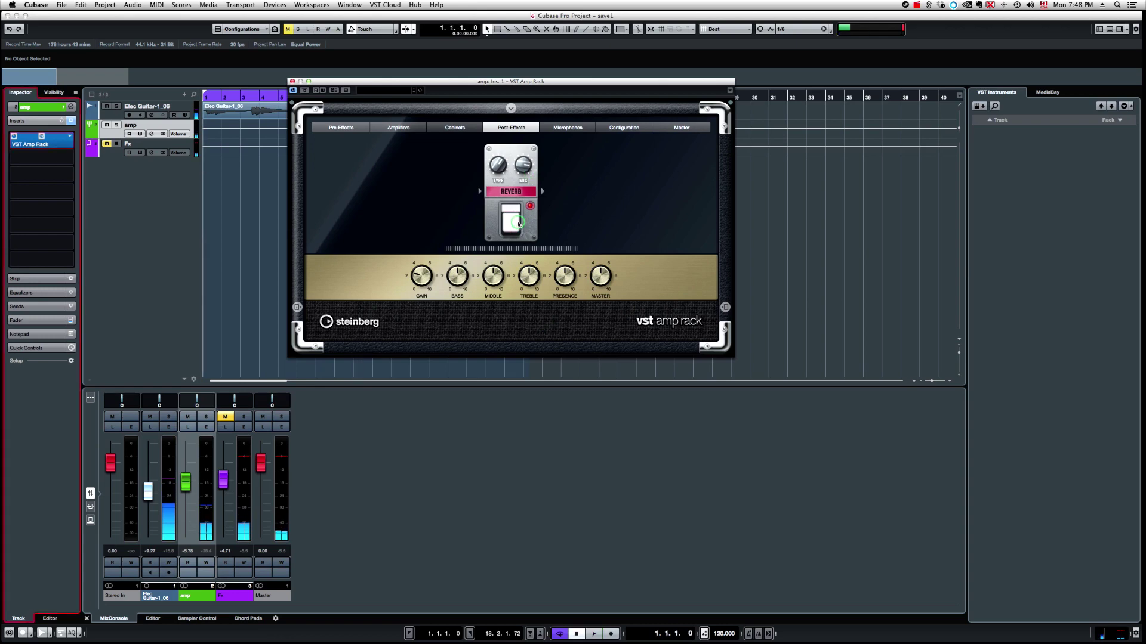